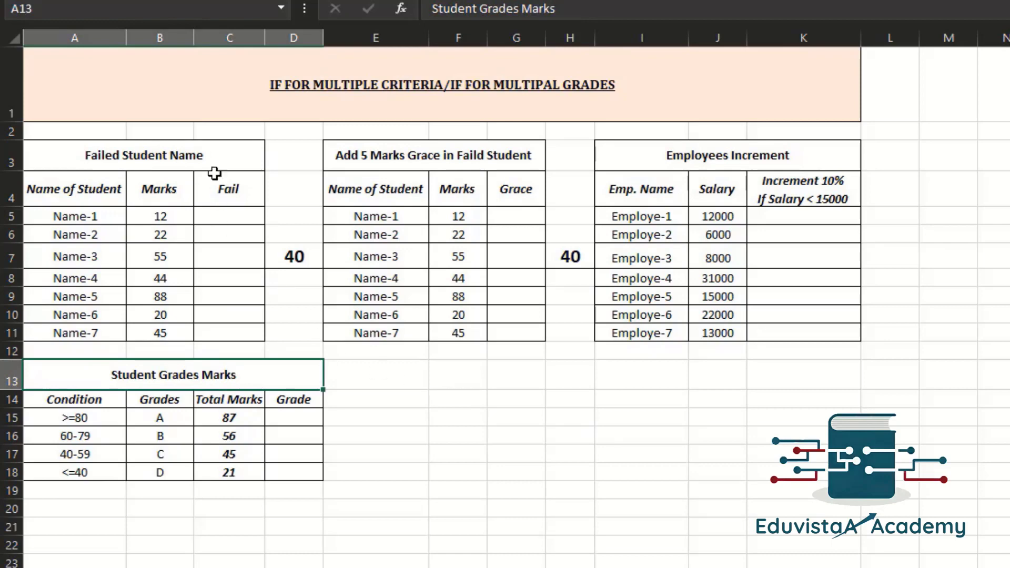
Enter the formula =IF(B5<40,A5,"") in cell C5 of the Failed Student Name table's Fail column
left_click(219, 156)
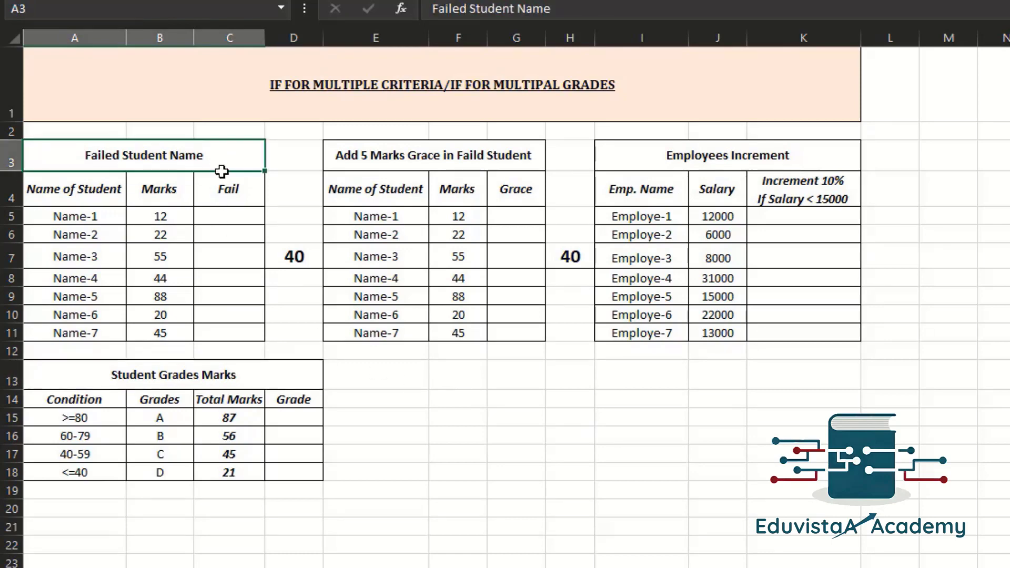
left_click(236, 213)
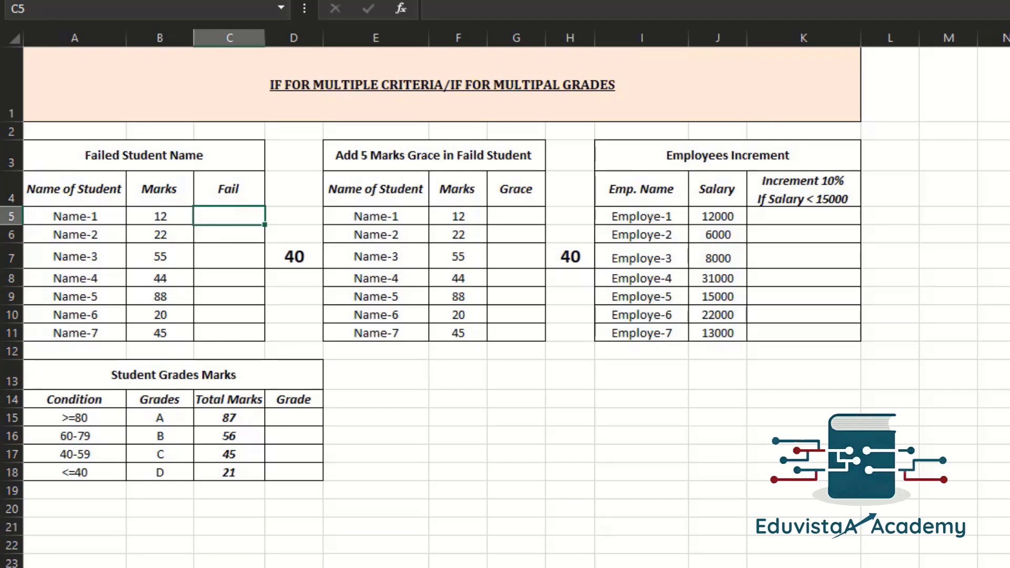
left_click(309, 255)
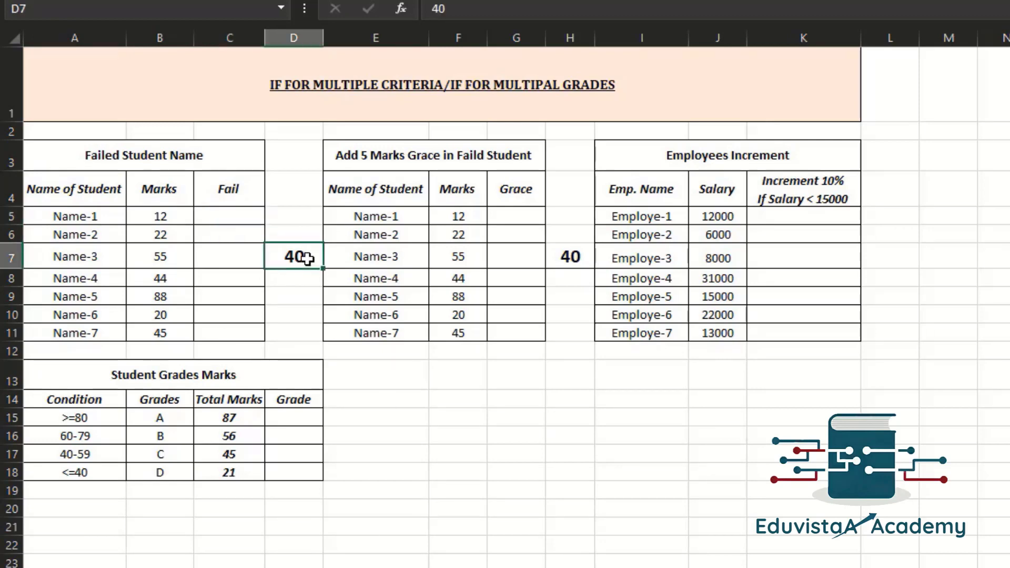
left_click(204, 218)
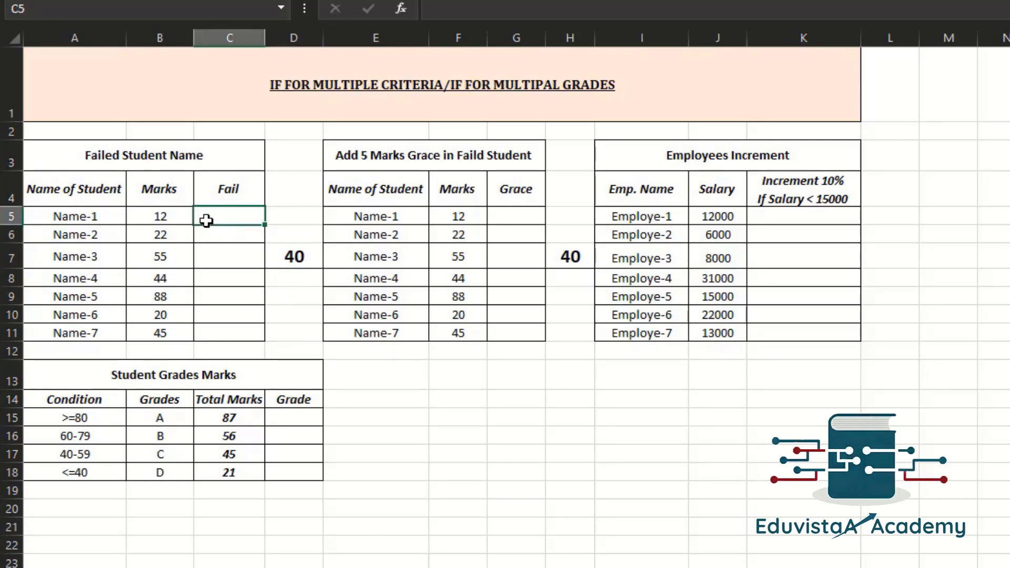
type("=i")
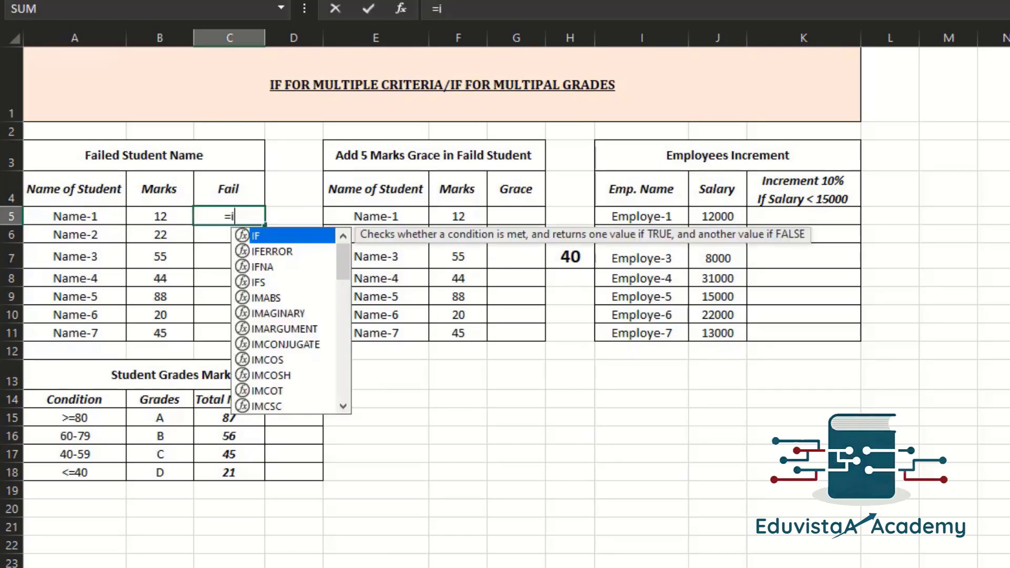
type("f(")
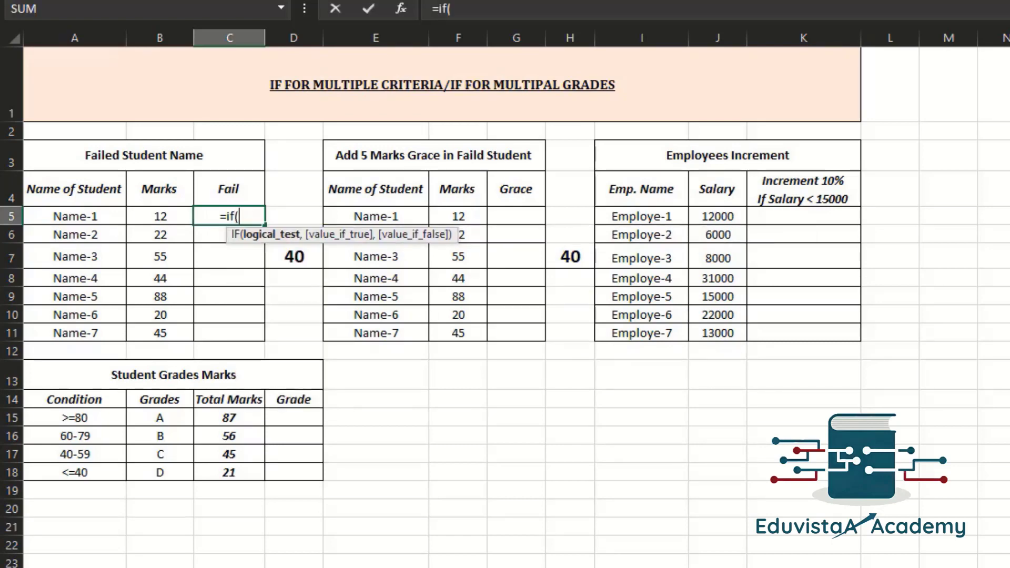
key("Left")
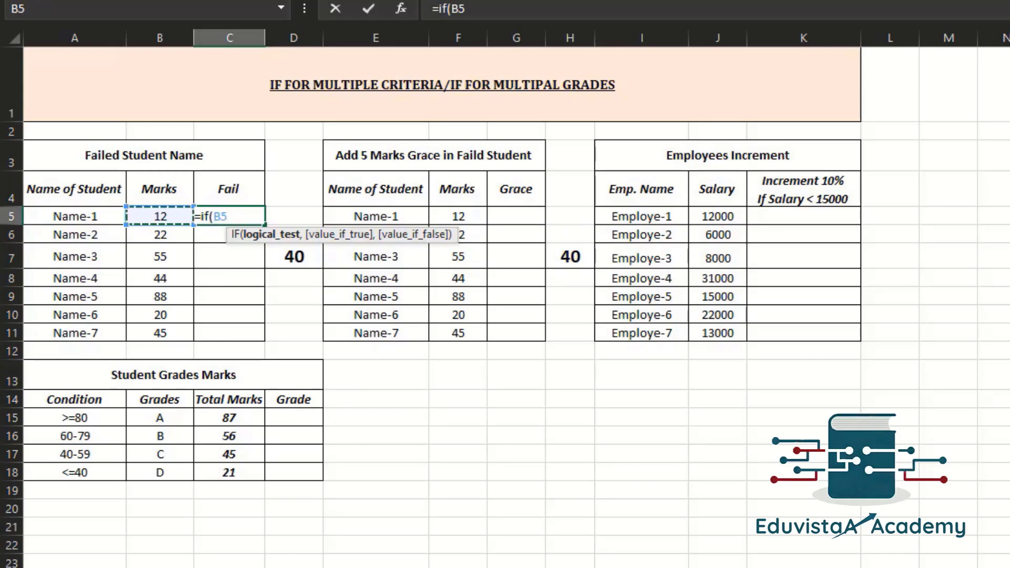
type("<40")
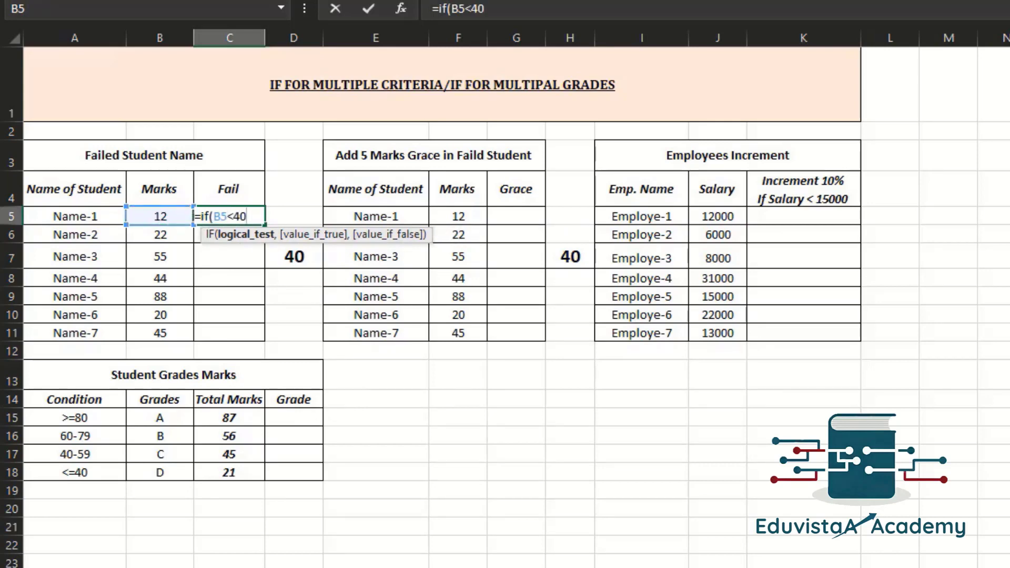
type(",")
key("Left")
key("Left")
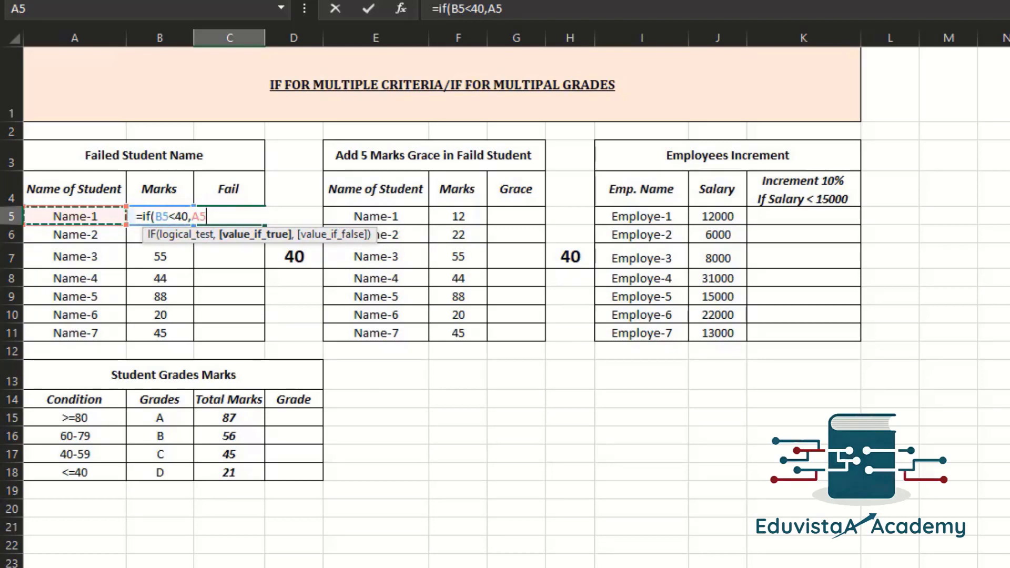
type(",\"")
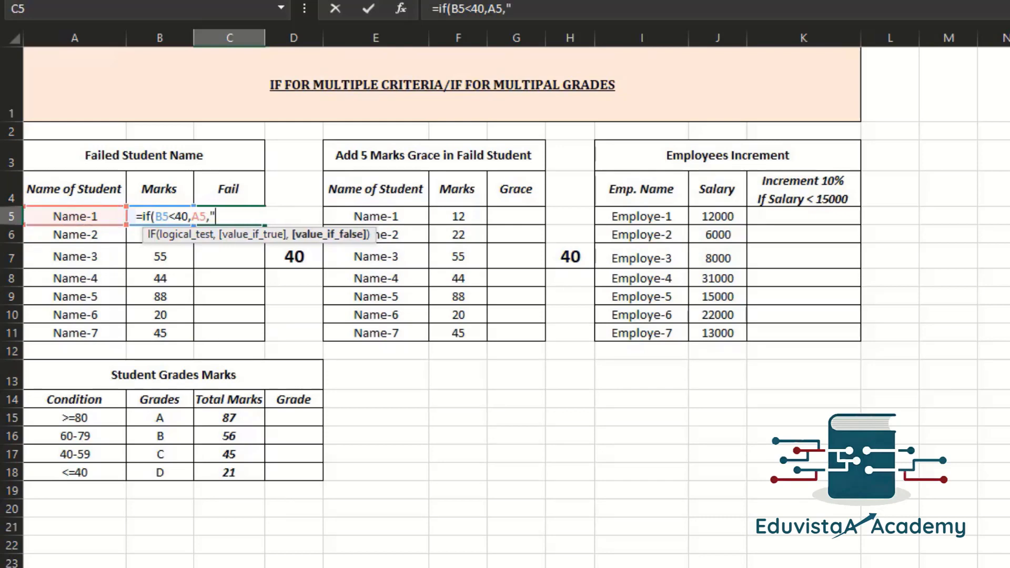
type("\")")
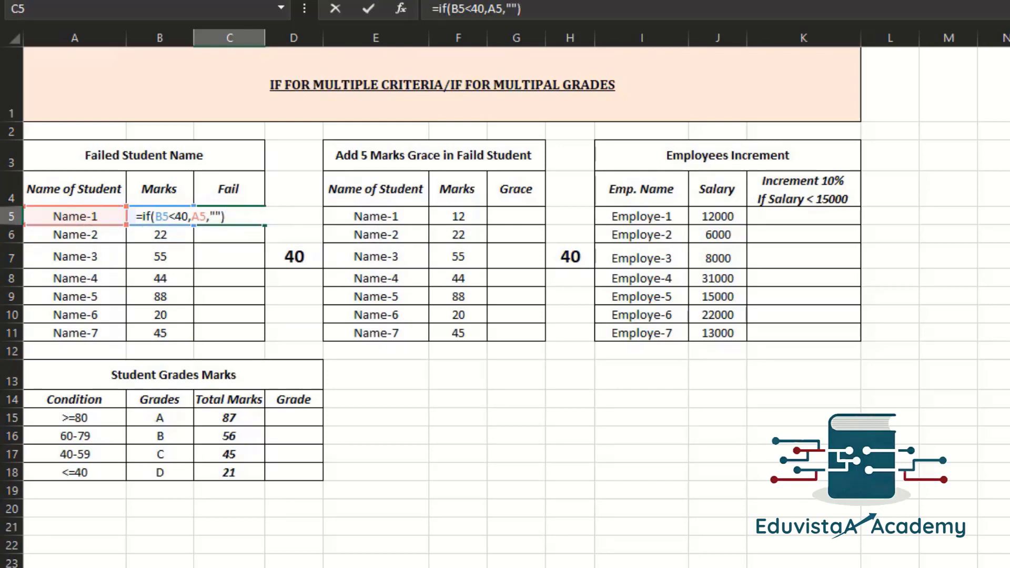
key("Return")
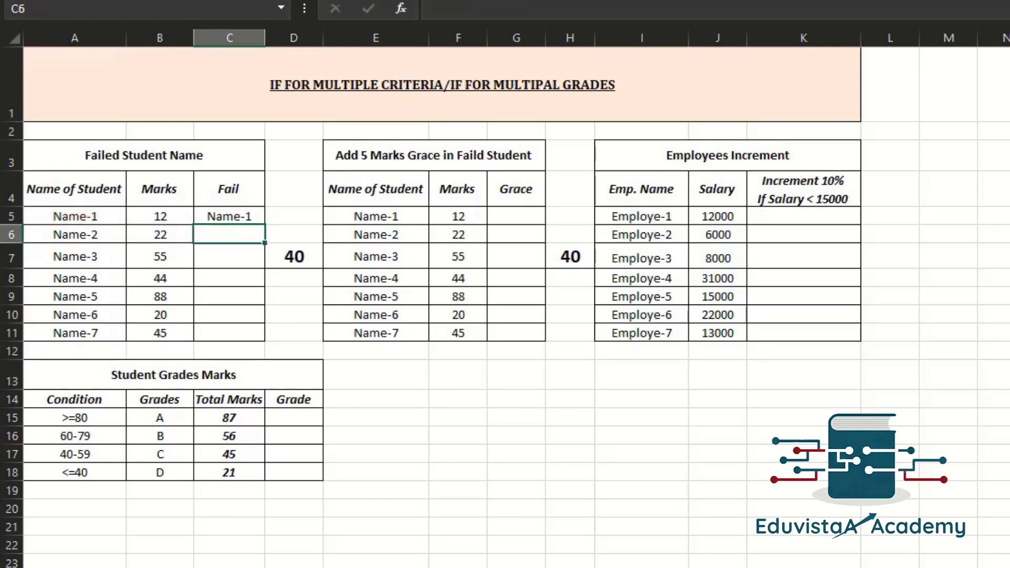
Fill the Fail formula from C5 down through C11 and check the returned names against the marks
left_click(216, 214)
left_click(161, 215)
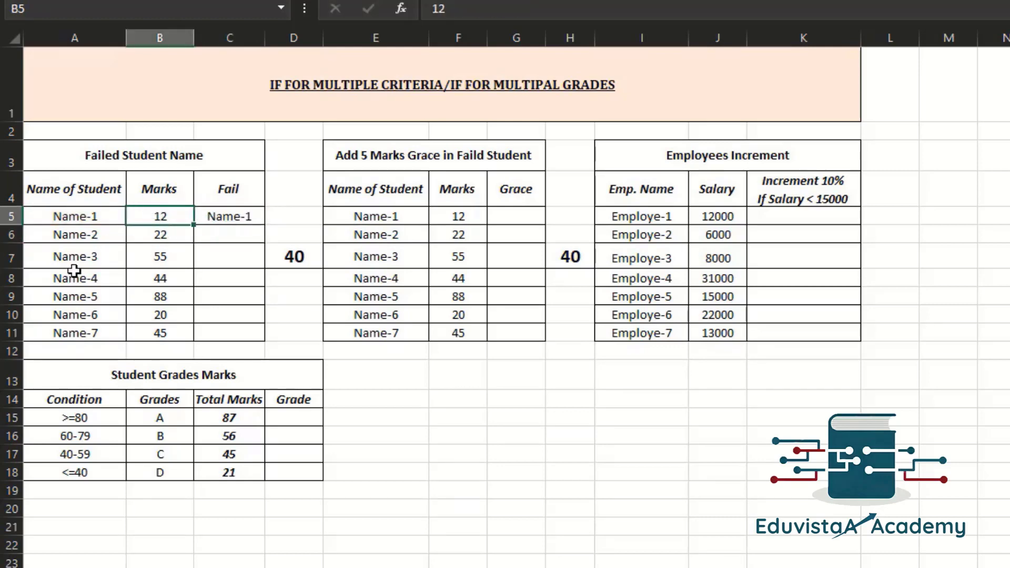
left_click(315, 262)
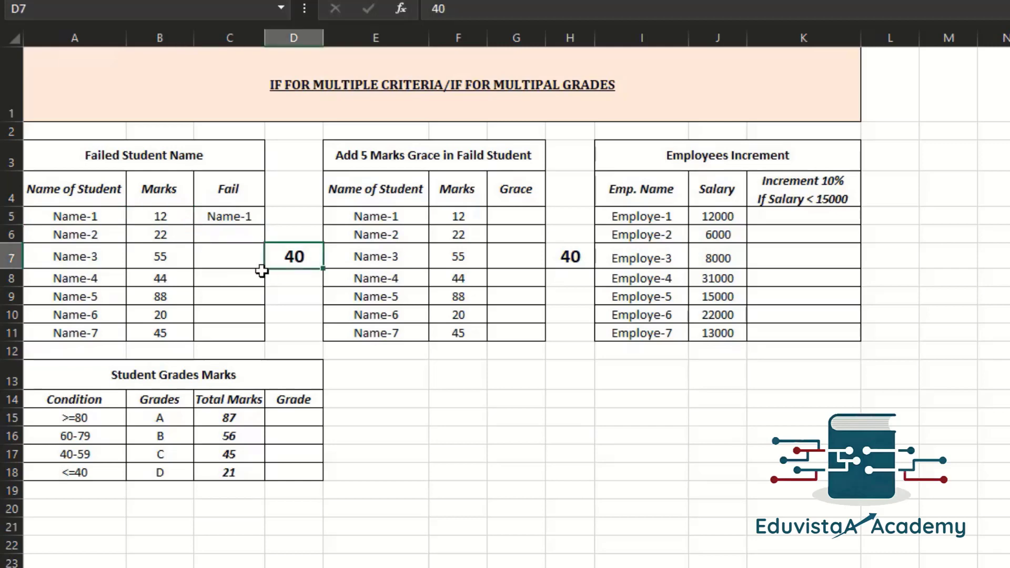
left_click(238, 218)
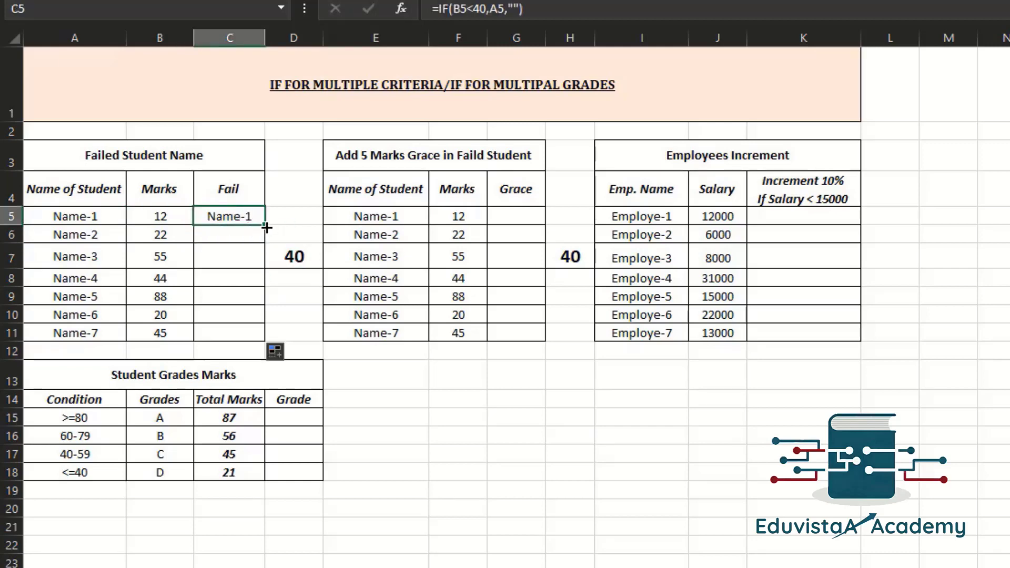
double_click(267, 228)
left_click(297, 331)
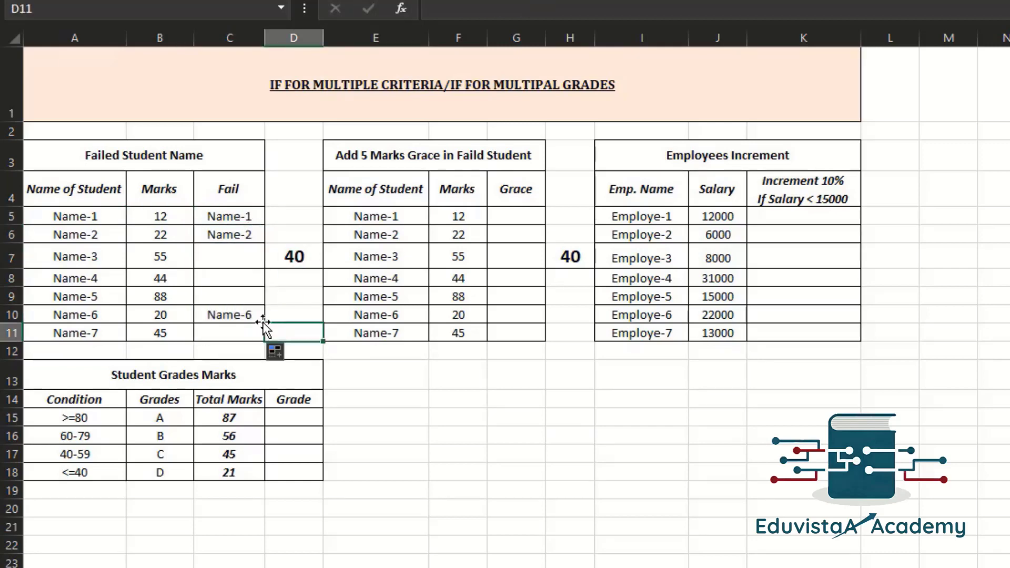
left_click(227, 317)
left_click(250, 233)
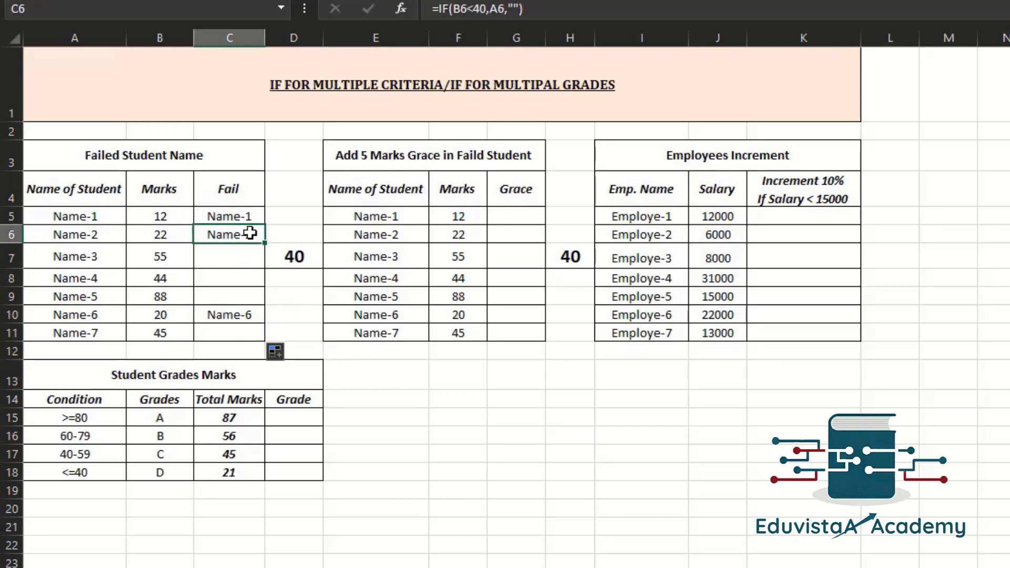
left_click(250, 217)
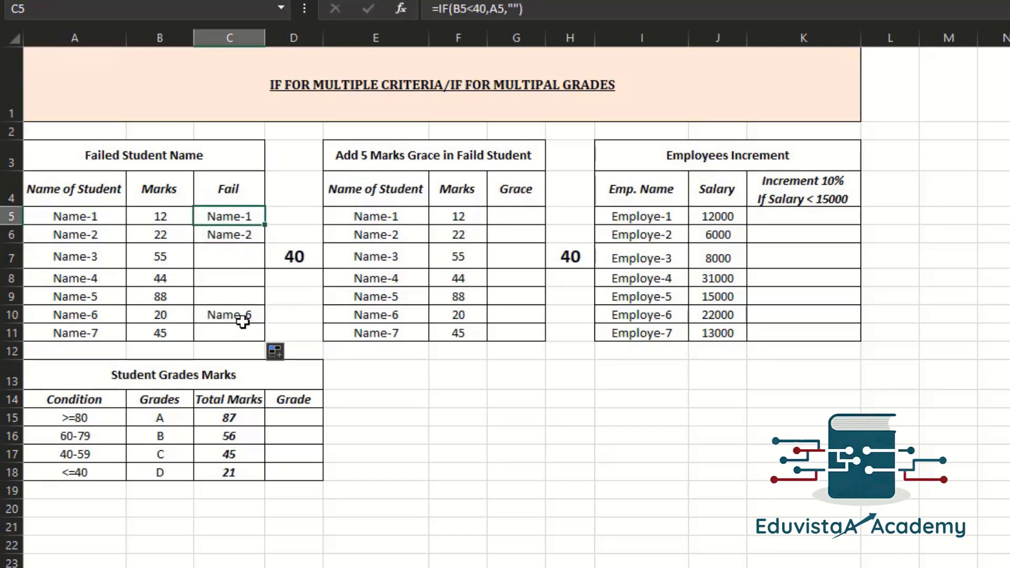
left_click(286, 277)
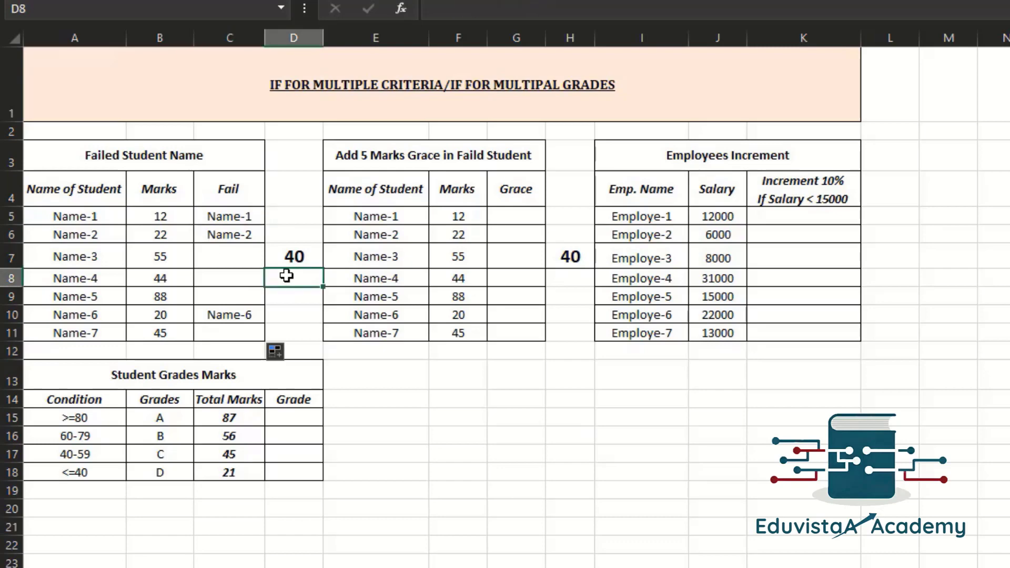
Enter the formula =IF(F5<40,F5+5,"") in cell G5 of the grace marks table
left_click(341, 161)
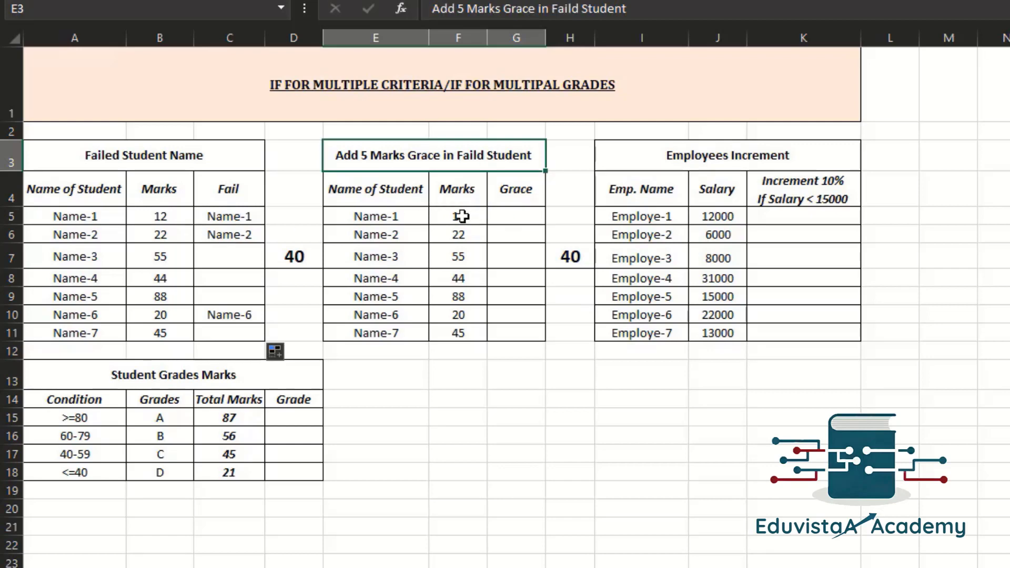
left_click(507, 216)
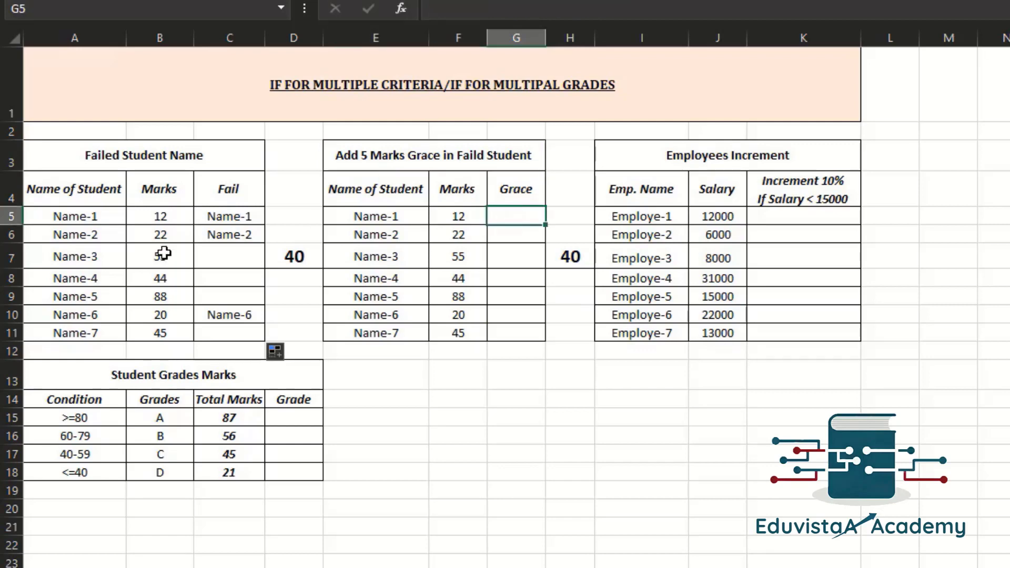
type("=if")
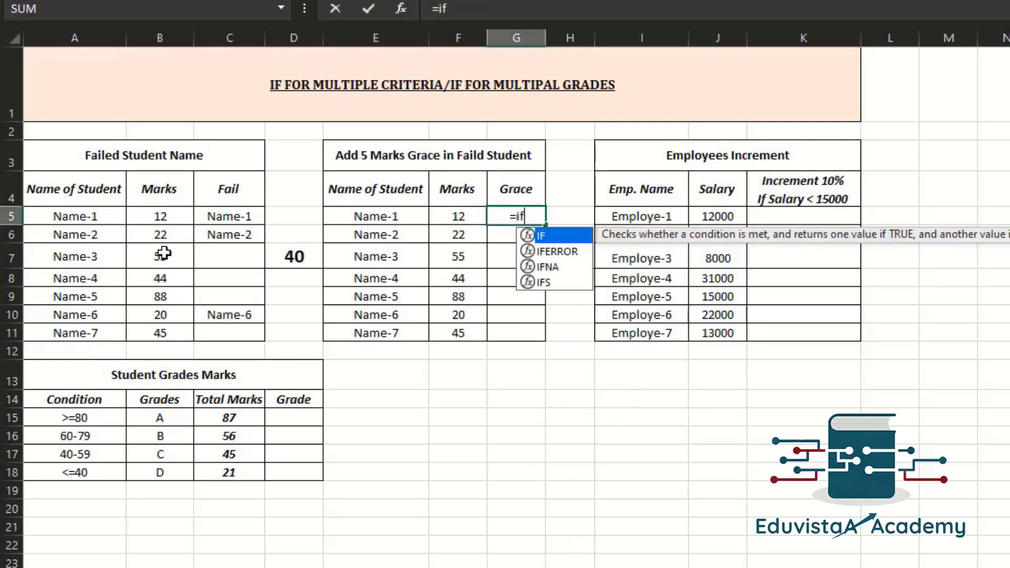
type("(")
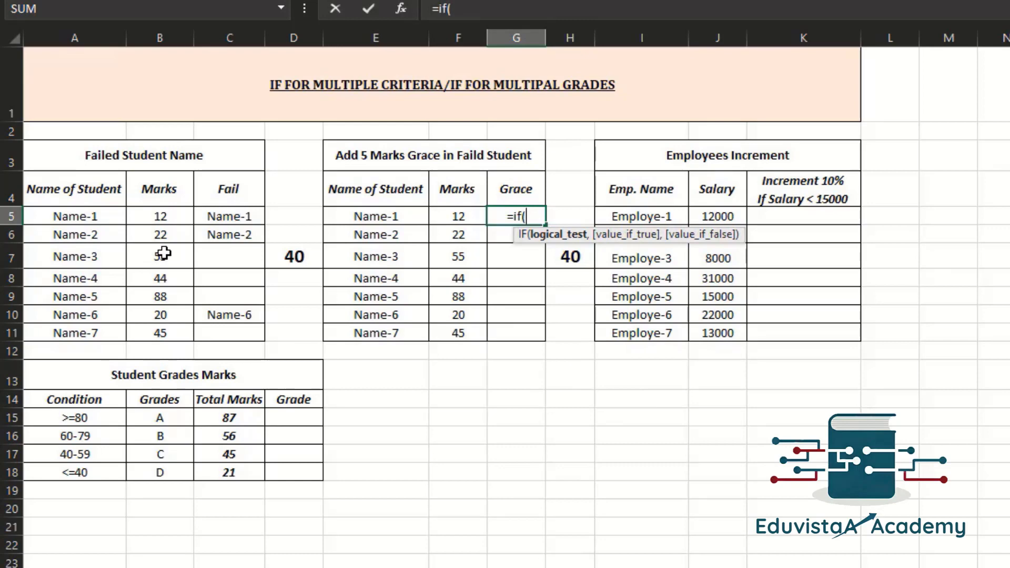
key("Left")
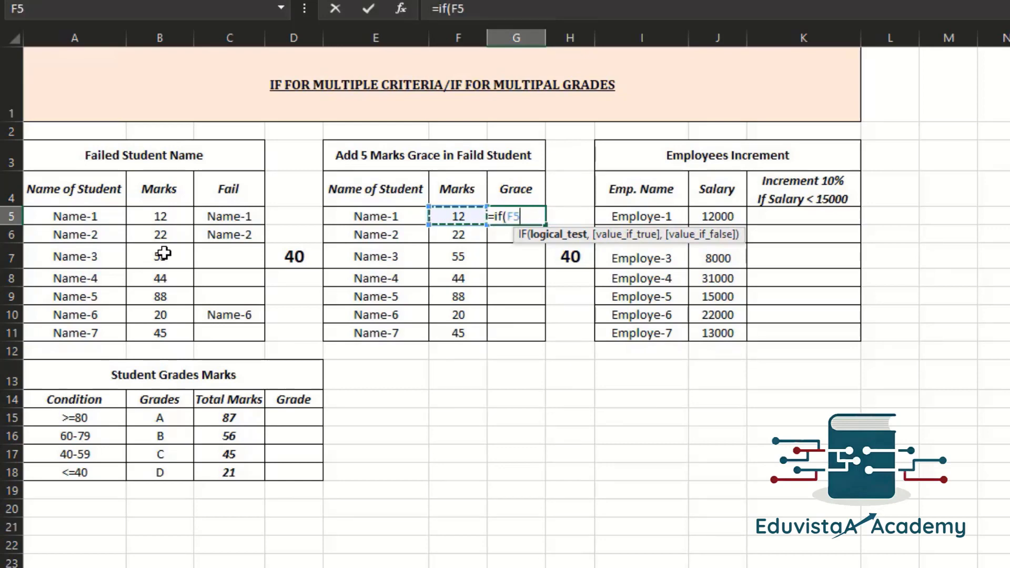
type("<")
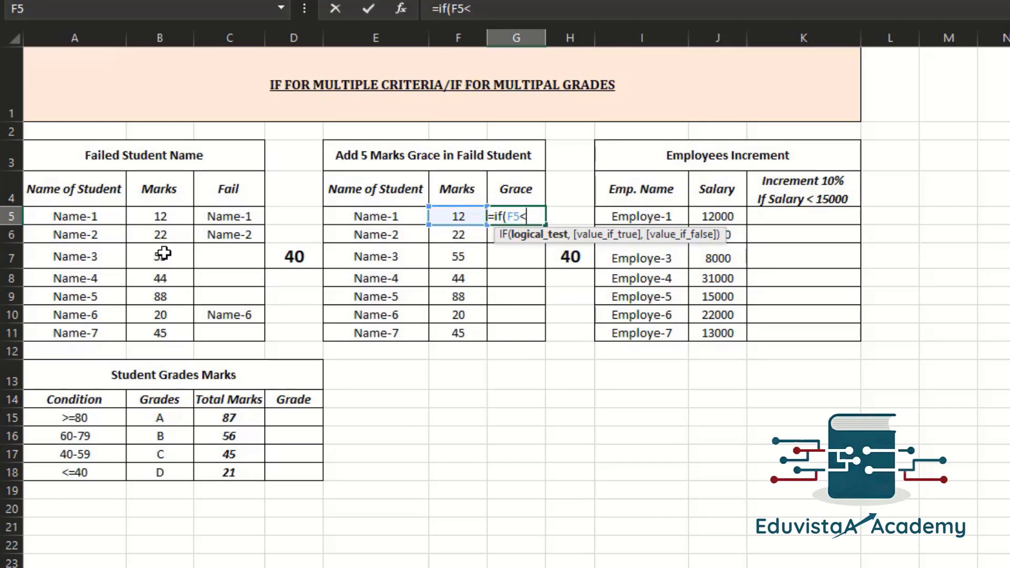
type("40,")
key("Left")
key("Left")
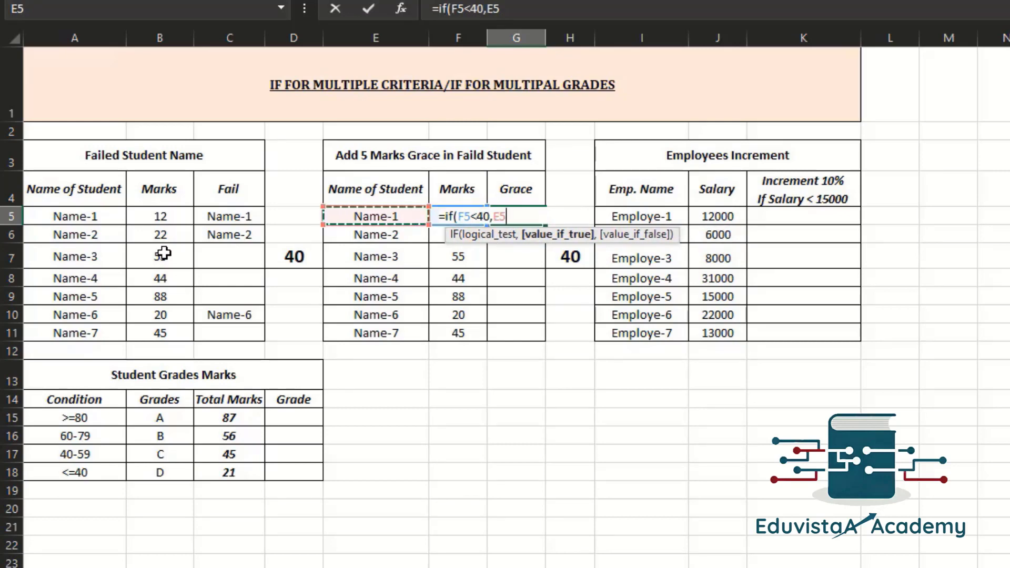
key("Right")
type("+5")
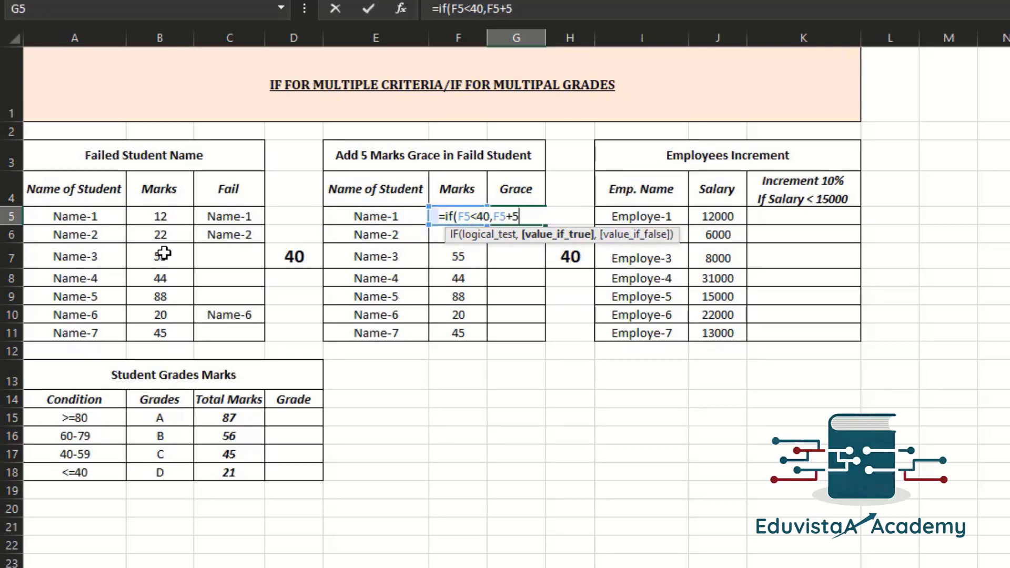
type(",")
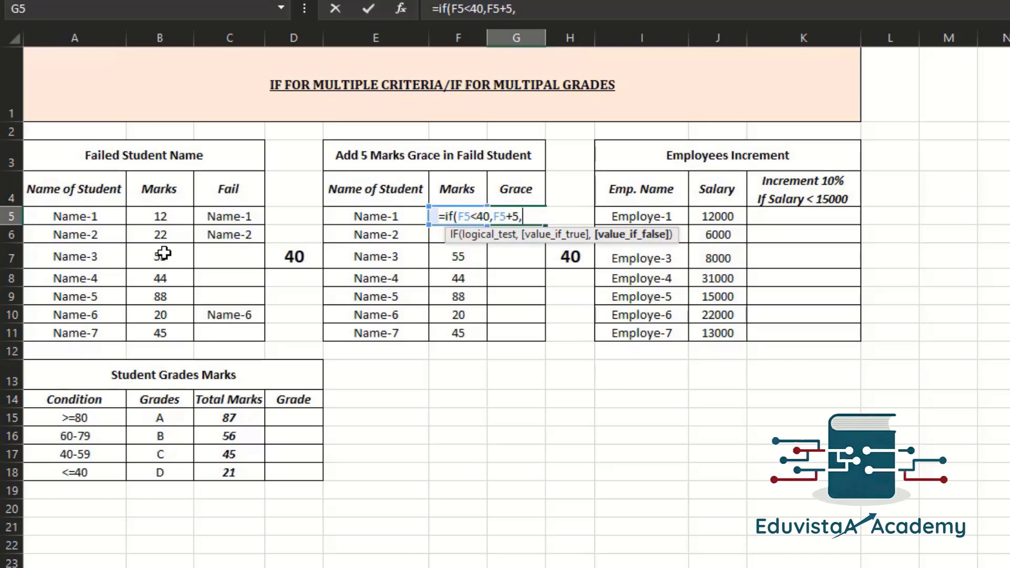
type("\"\")")
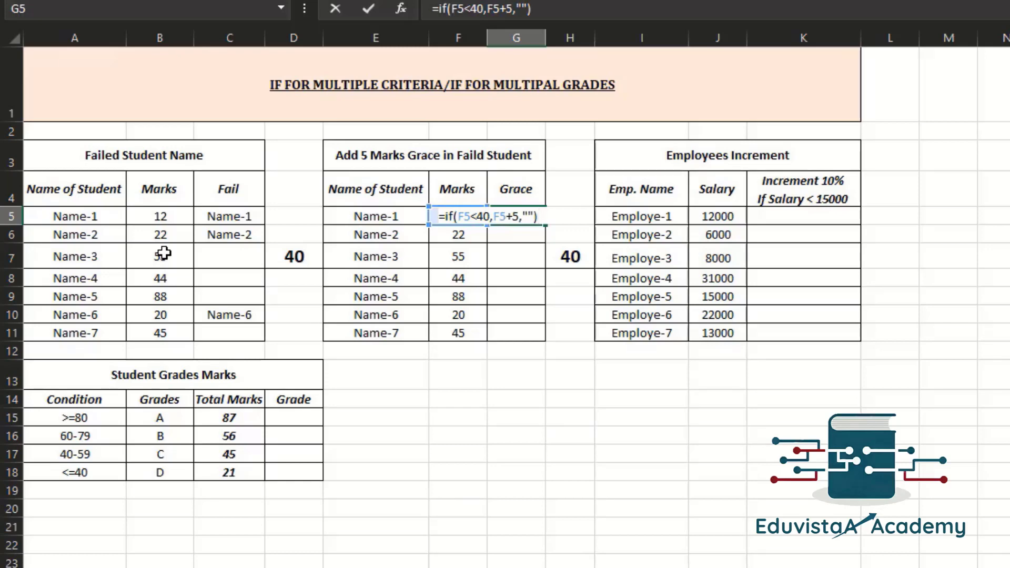
key("Return")
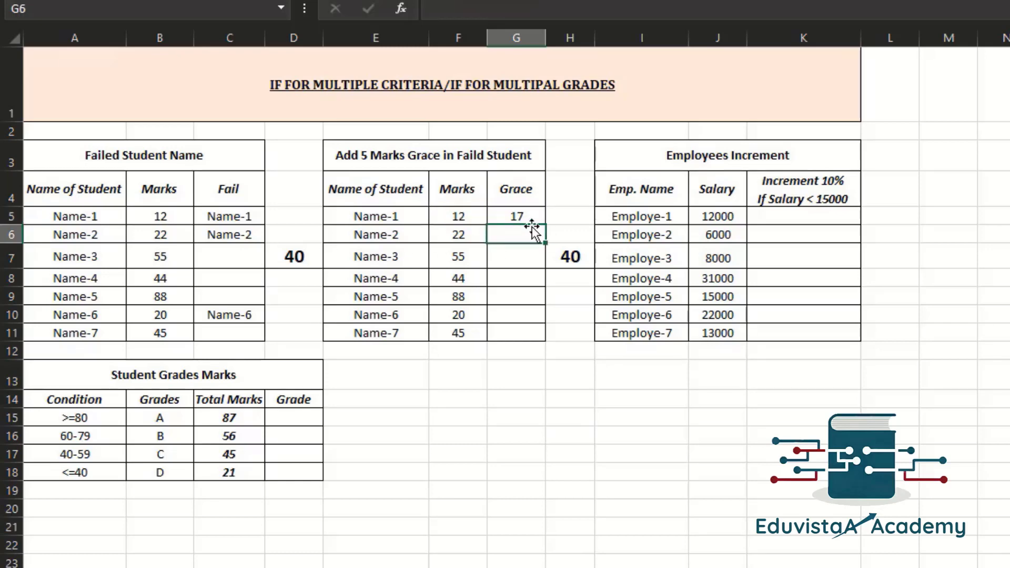
Fill the Grace formula from G5 down through G10 and compare the results with the original marks
left_click(461, 217)
left_click(514, 215)
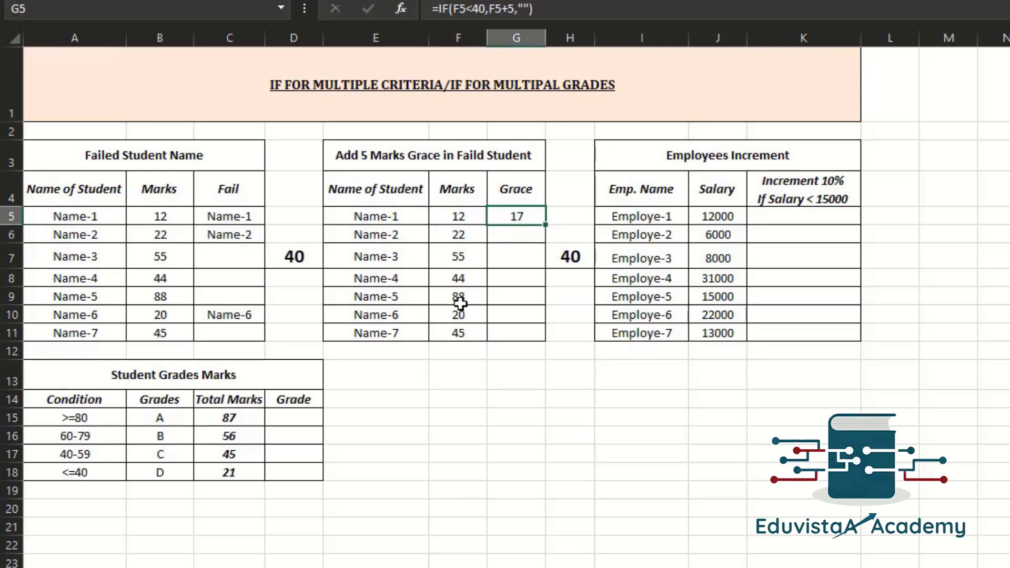
double_click(546, 226)
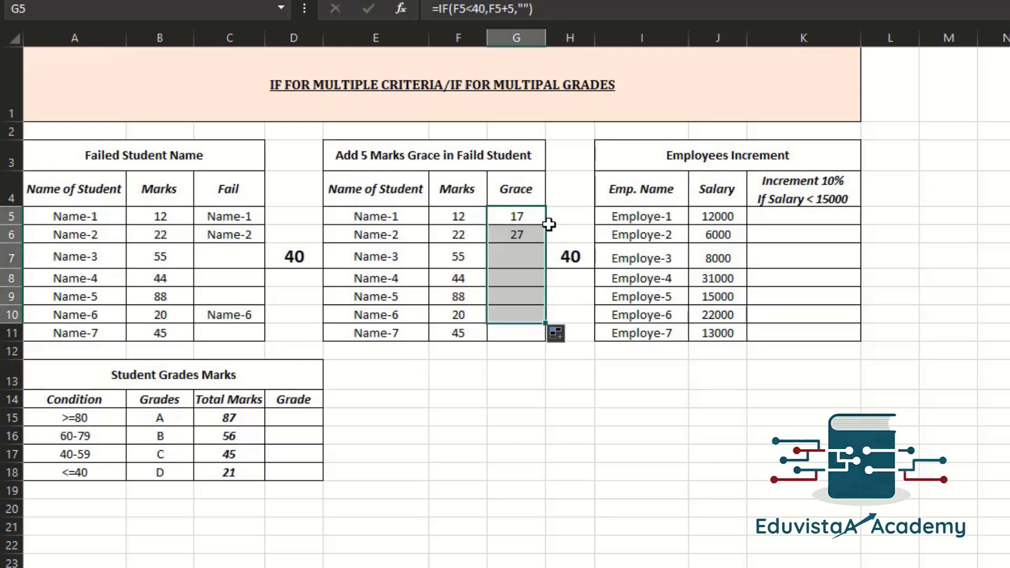
left_click(526, 417)
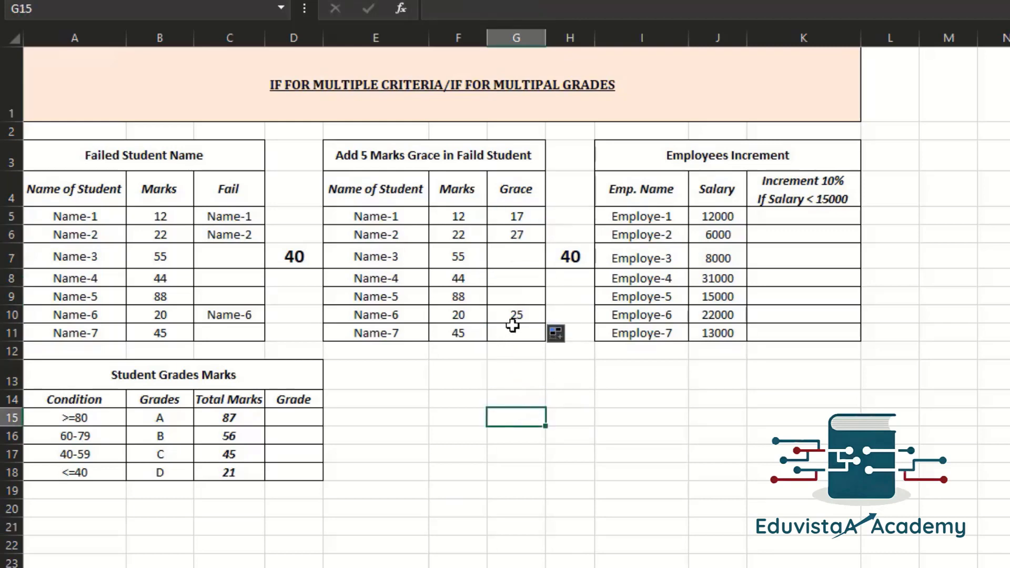
left_click(471, 319)
left_click(508, 314)
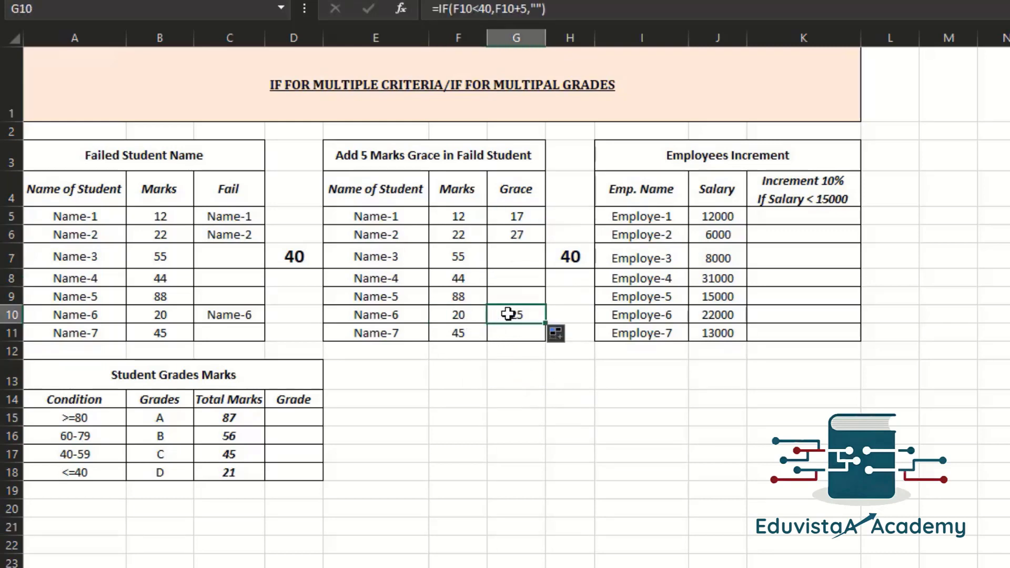
left_click(453, 235)
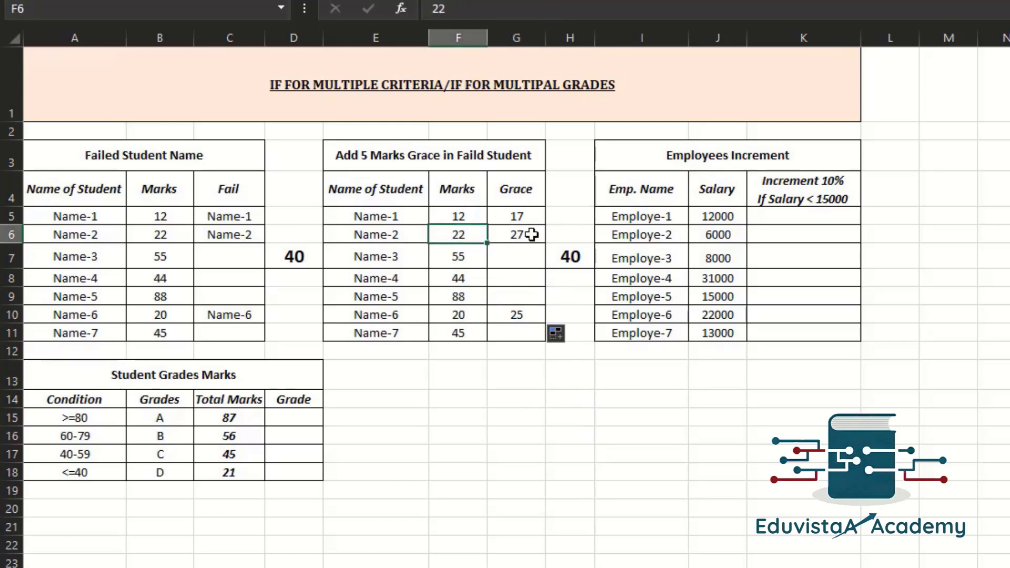
Check the Grace results in G5 and G6 against the original marks in column F
left_click(530, 234)
left_click(466, 216)
left_click(515, 220)
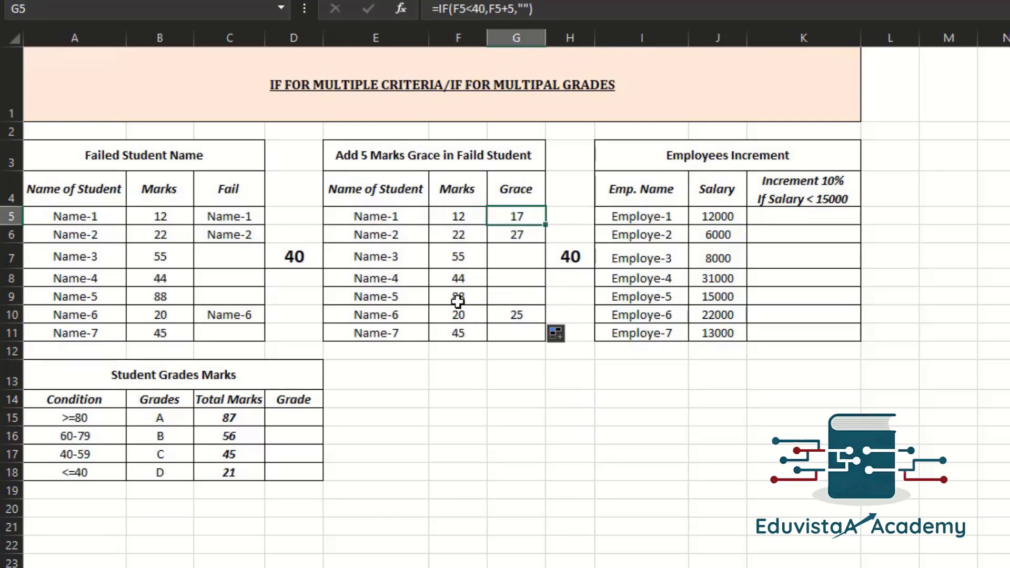
left_click(430, 492)
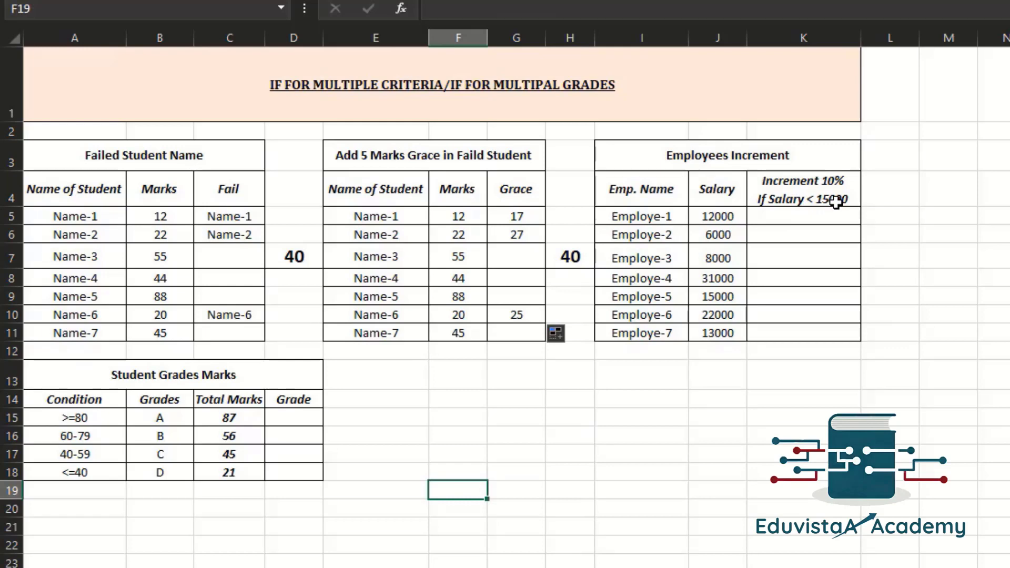
Enter the formula =IF(J5<15000,J5+J5*10%,J5) in cell K5 of the Employees Increment table
left_click(813, 215)
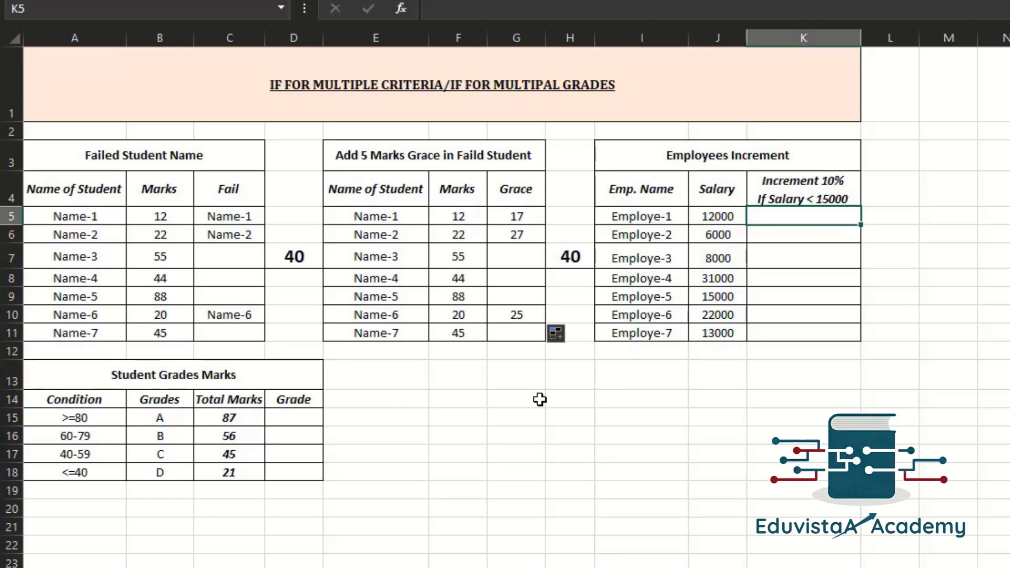
type("=if")
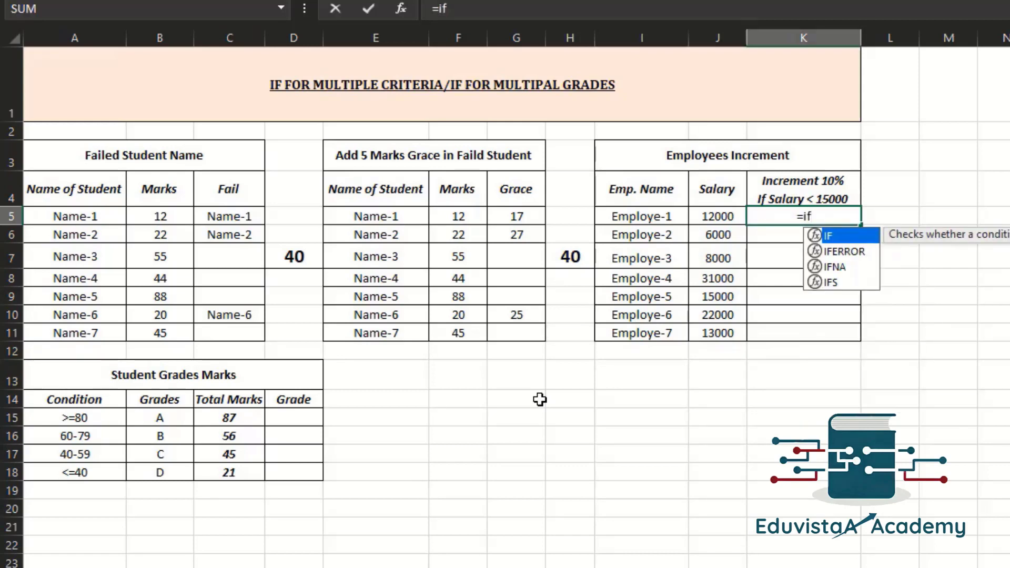
type("(")
key("Left")
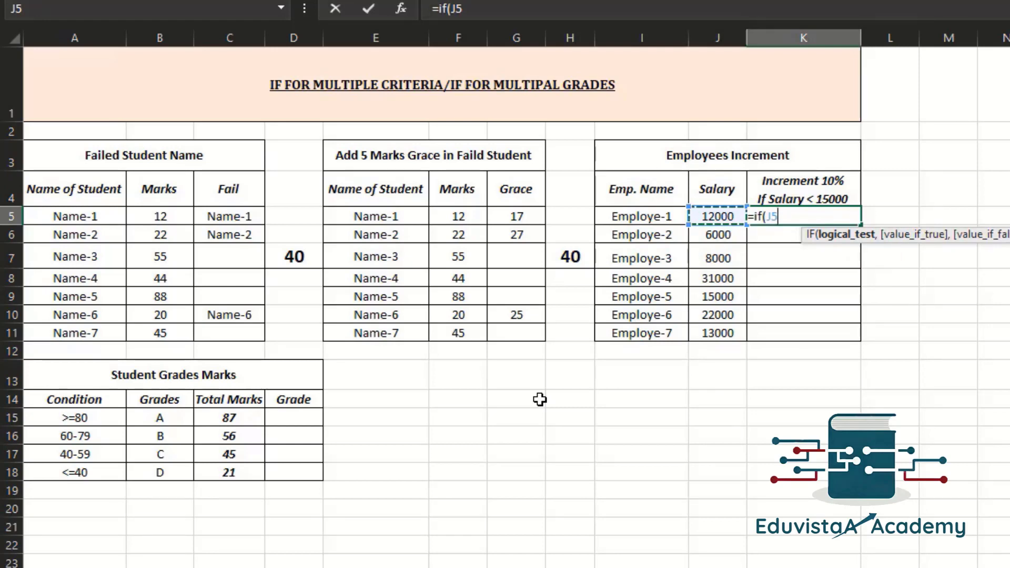
type("<1500")
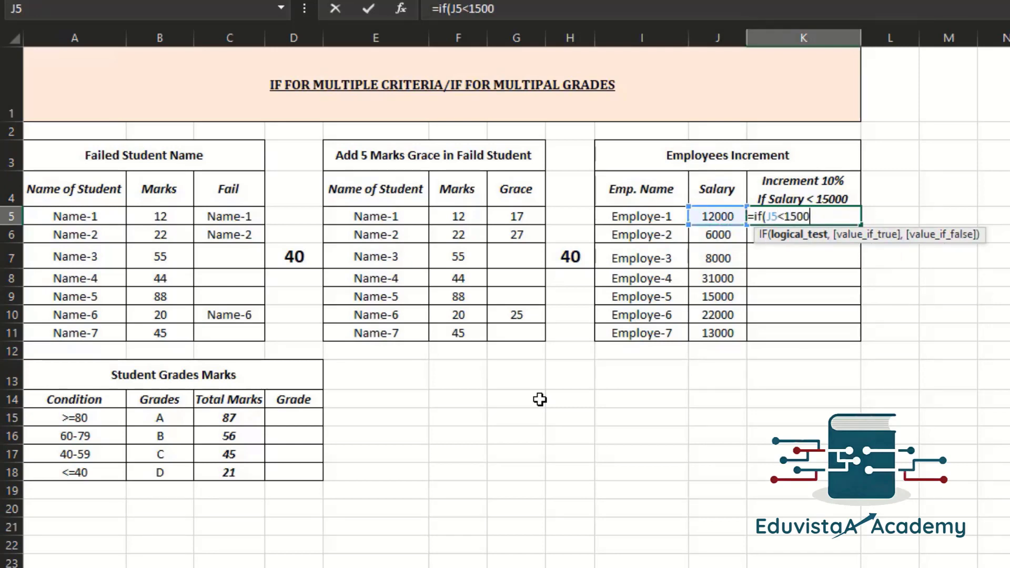
type("0,")
key("Left")
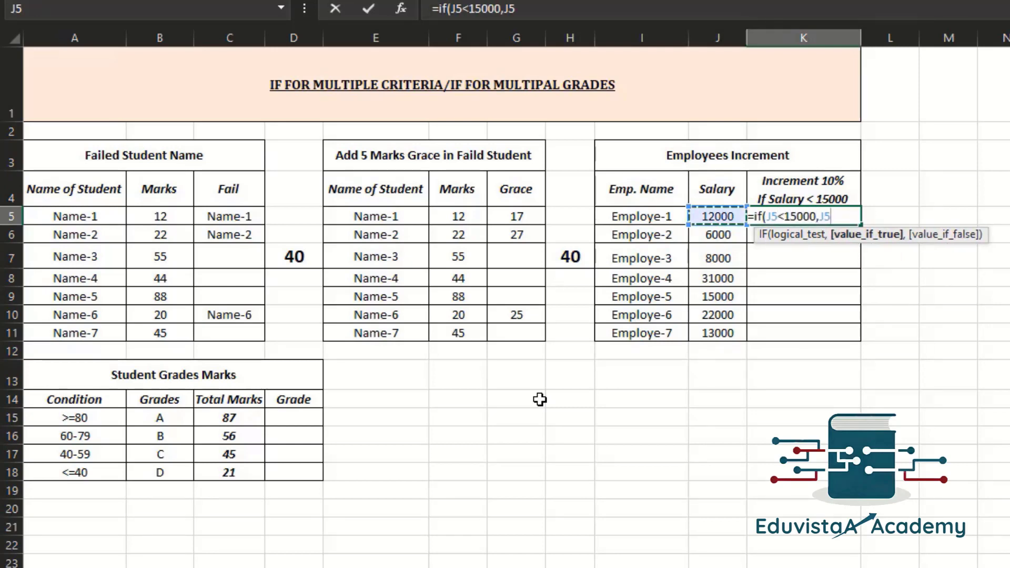
type("+")
key("Left")
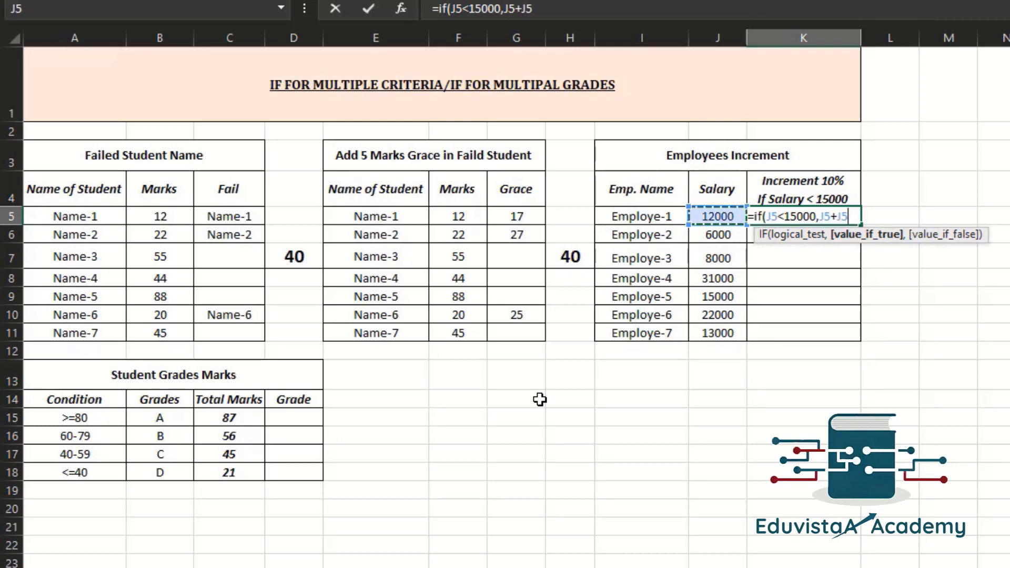
type("*10")
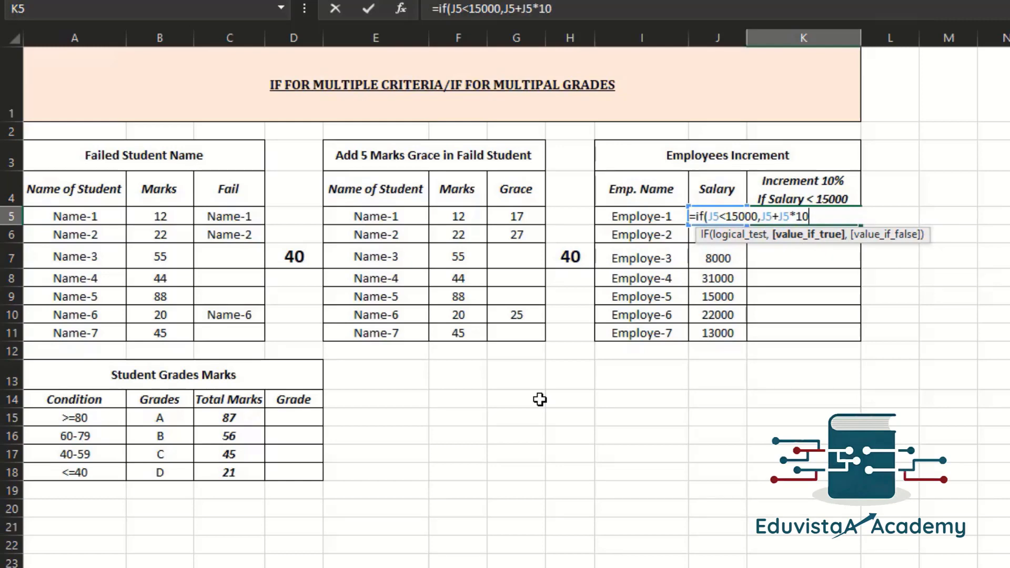
type("%,")
key("Left")
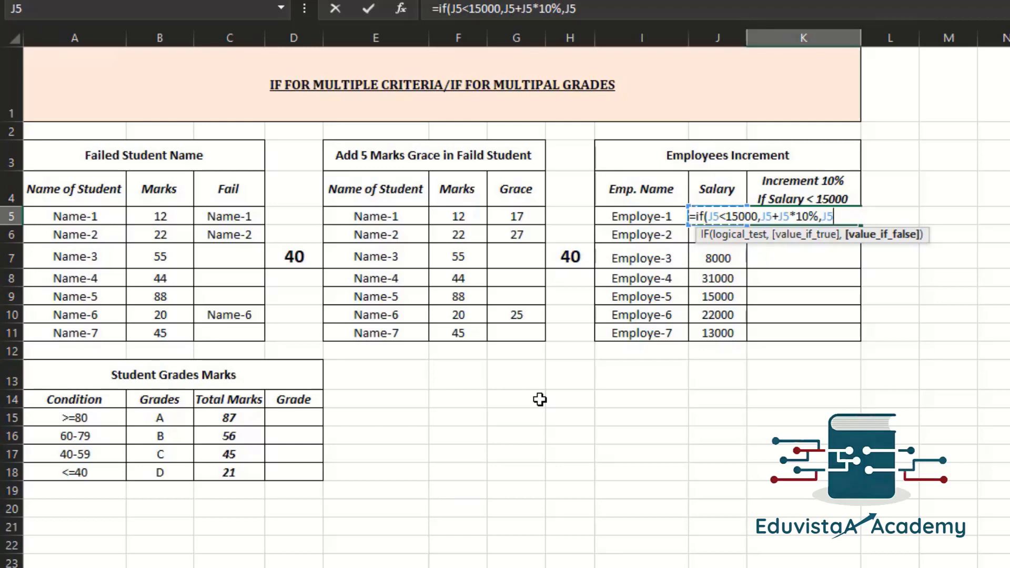
type(")")
key("Return")
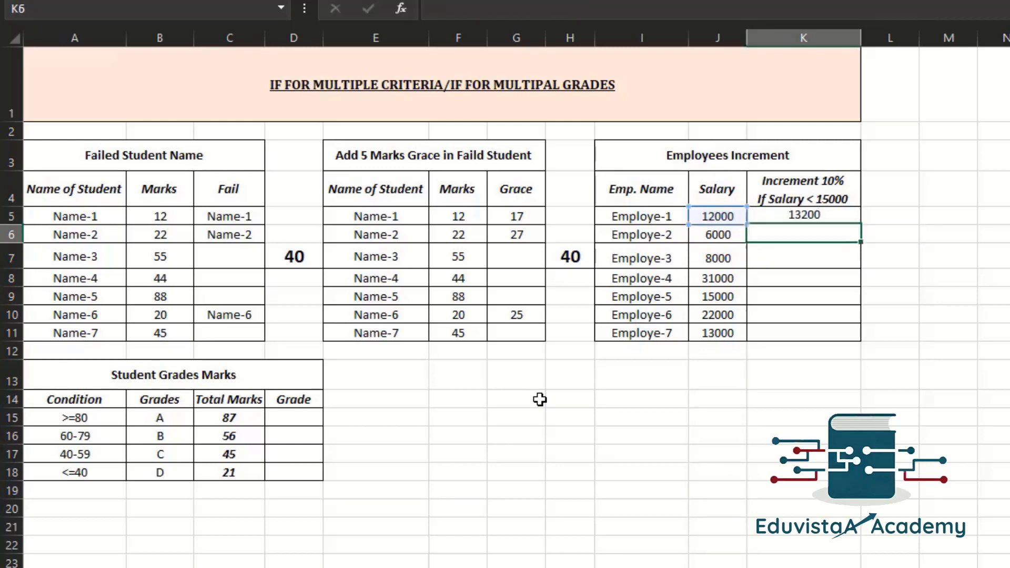
Fill the increment formula from K5 down through K11
left_click(724, 217)
left_click(800, 221)
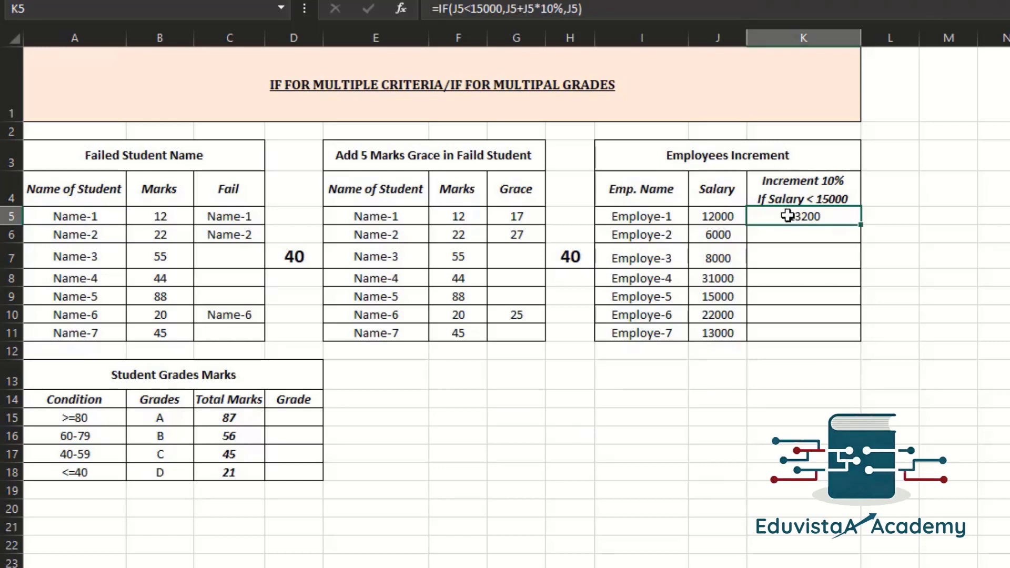
left_click_drag(863, 223, 849, 347)
left_click(805, 400)
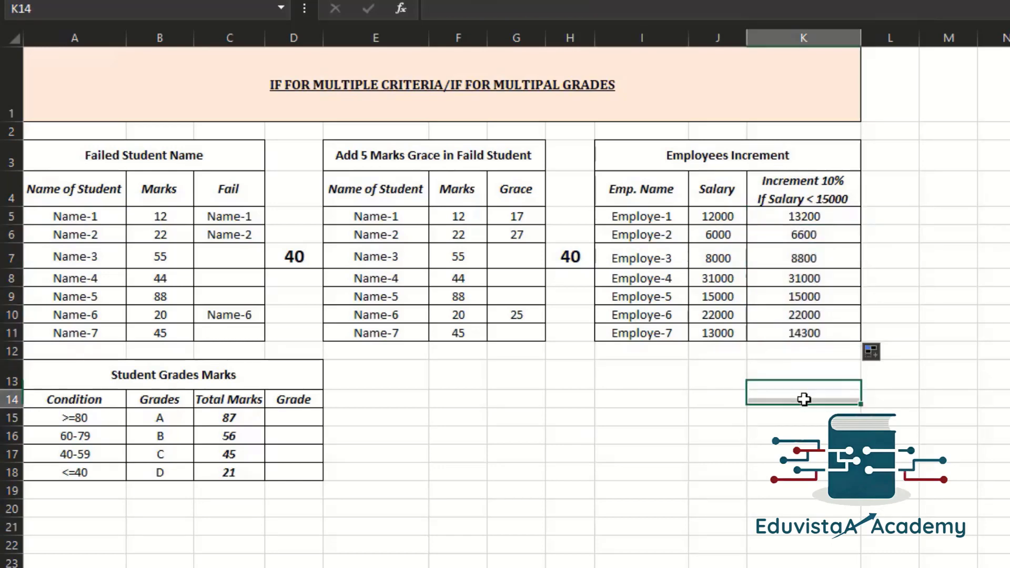
Compare the increment results in K5:K11 with the original salaries in column J
left_click_drag(804, 279, 805, 315)
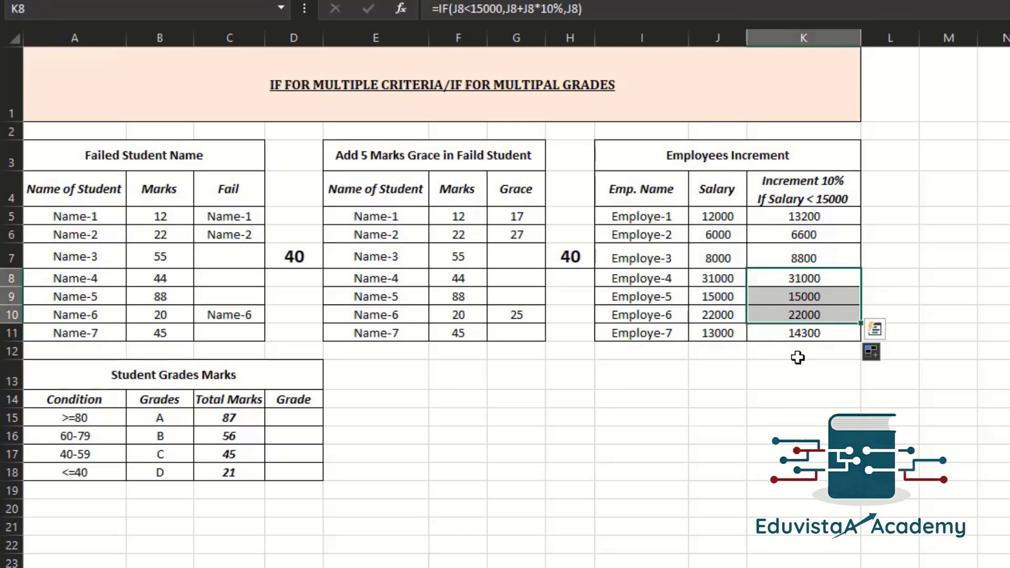
left_click_drag(810, 216, 821, 258)
left_click(822, 333)
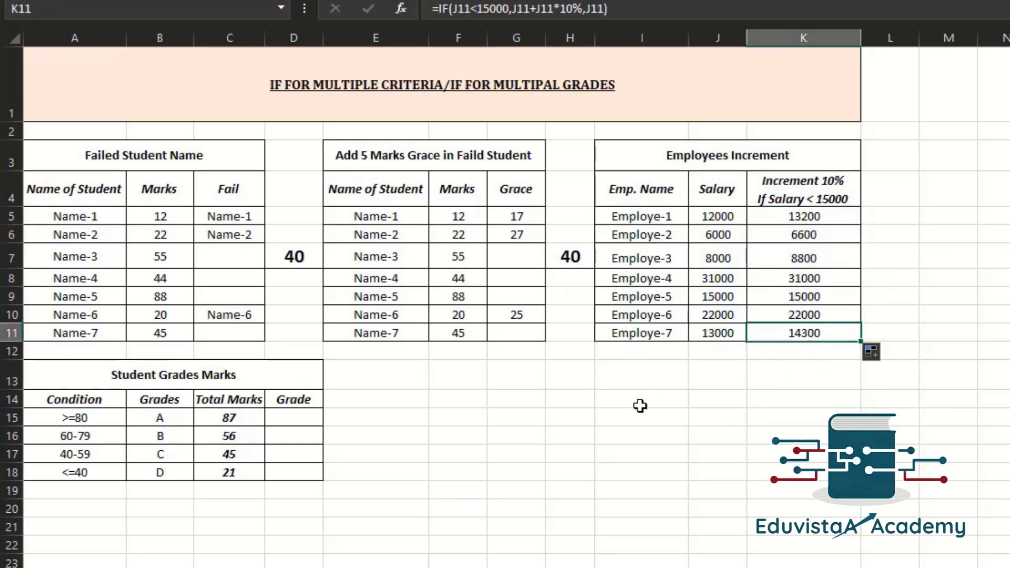
left_click_drag(717, 278, 718, 315)
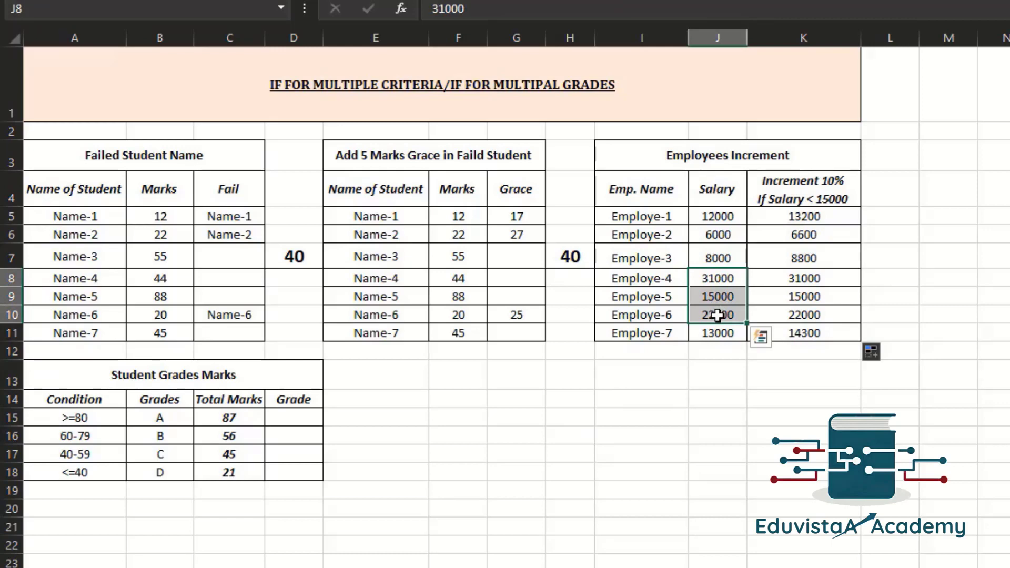
left_click(717, 334)
left_click_drag(741, 261, 741, 216)
left_click(731, 428)
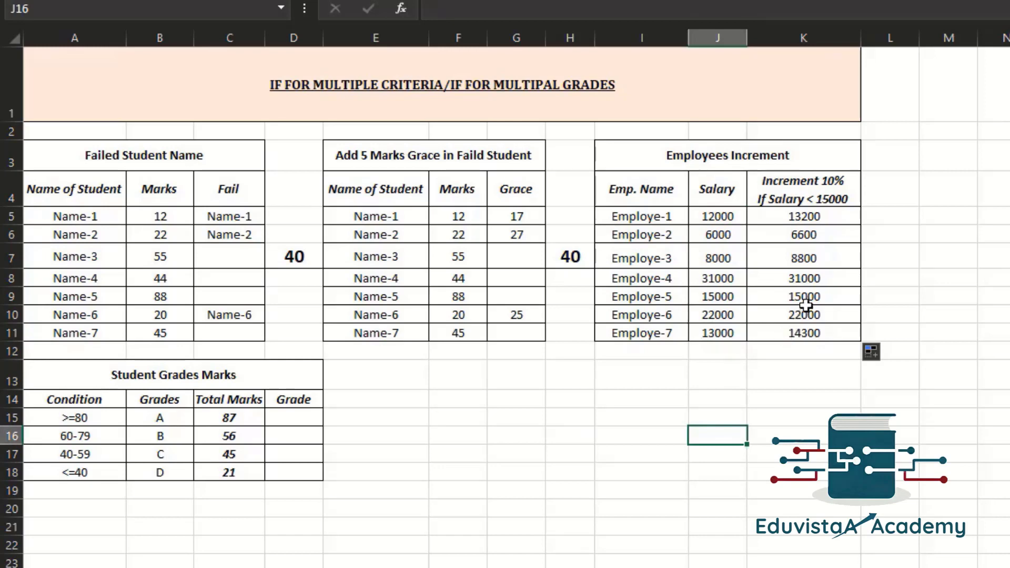
Inspect the increment formula in K9 for Employe-5, leaving it as it is
double_click(807, 287)
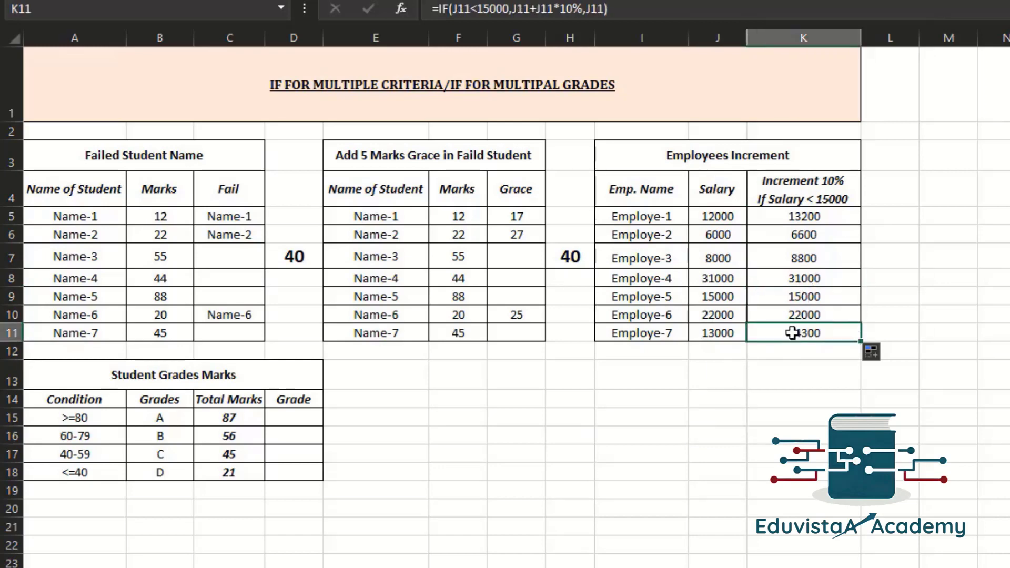
left_click(792, 294)
double_click(791, 297)
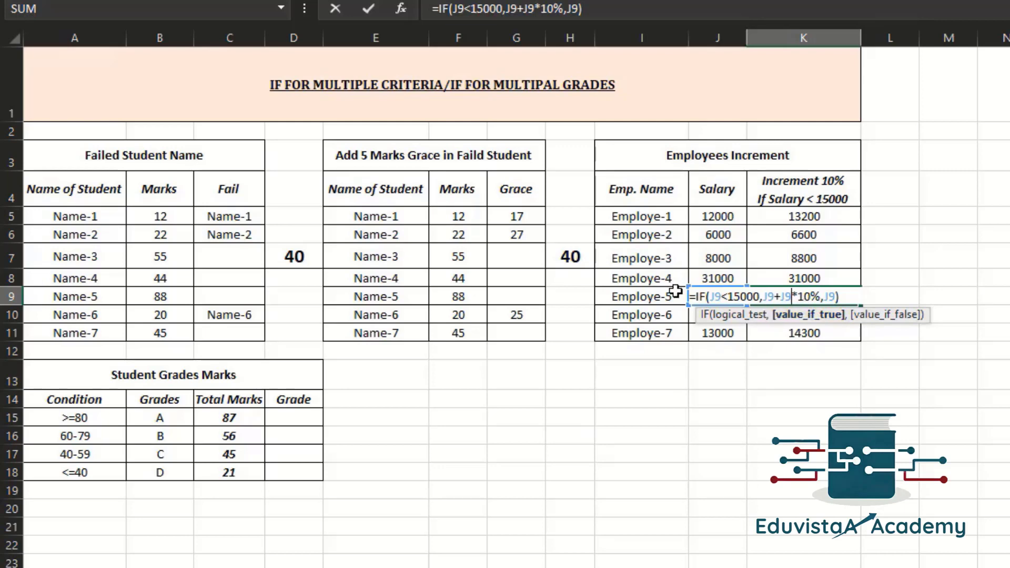
key("ctrl+Return")
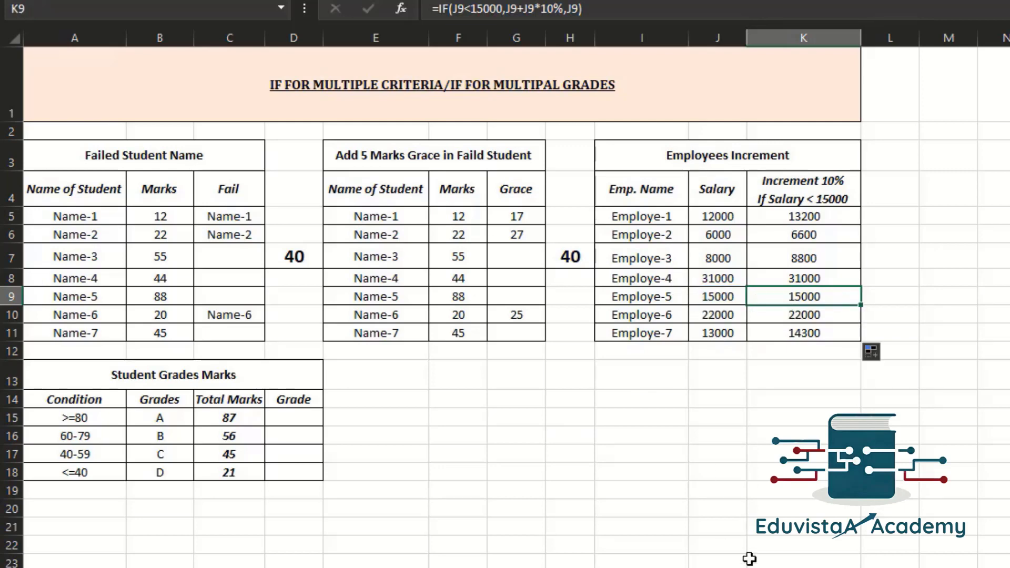
left_click(779, 531)
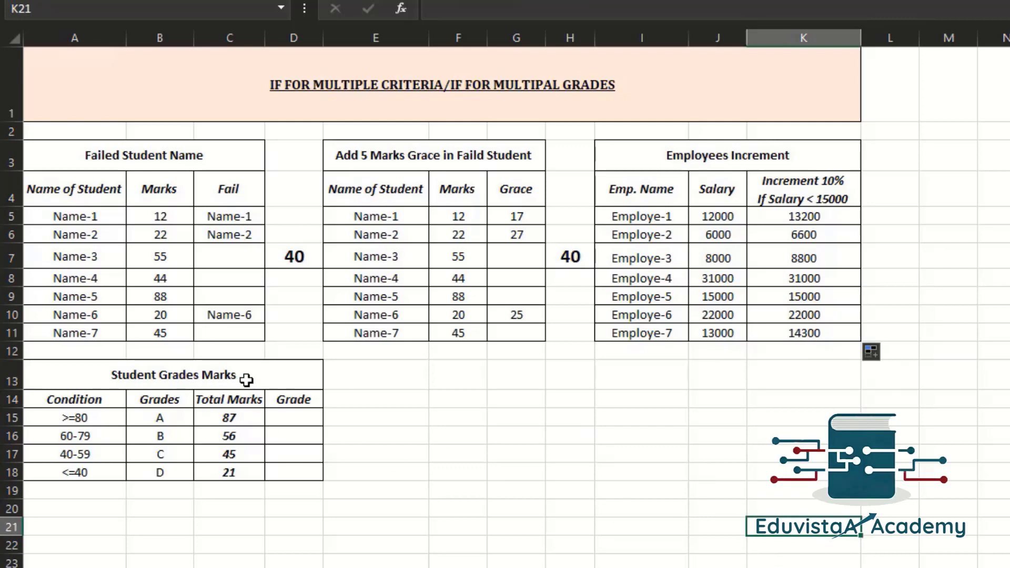
Review the mark conditions and their matching grades in A15:B18 of the Student Grades Marks table
left_click(286, 416)
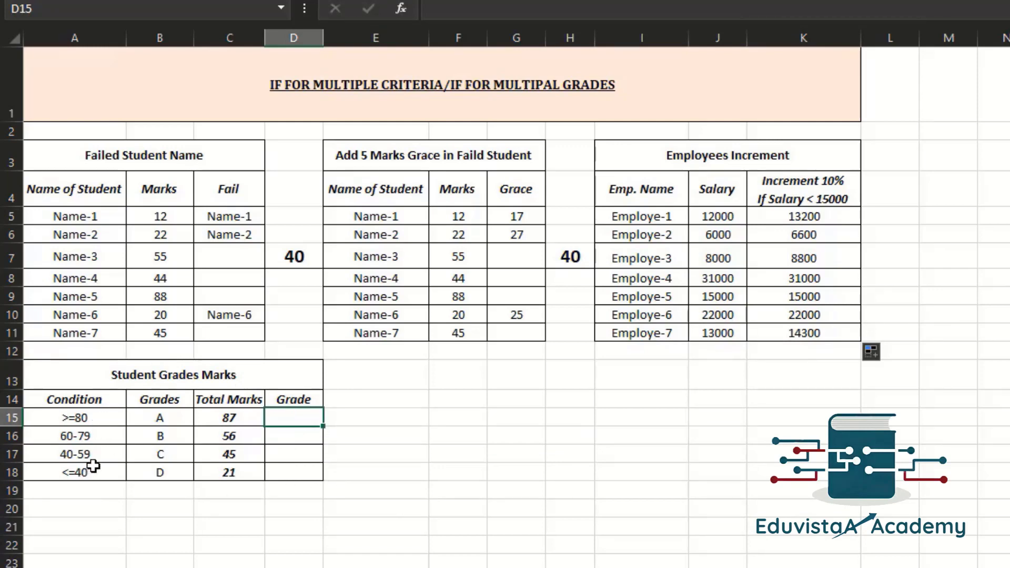
left_click(175, 420)
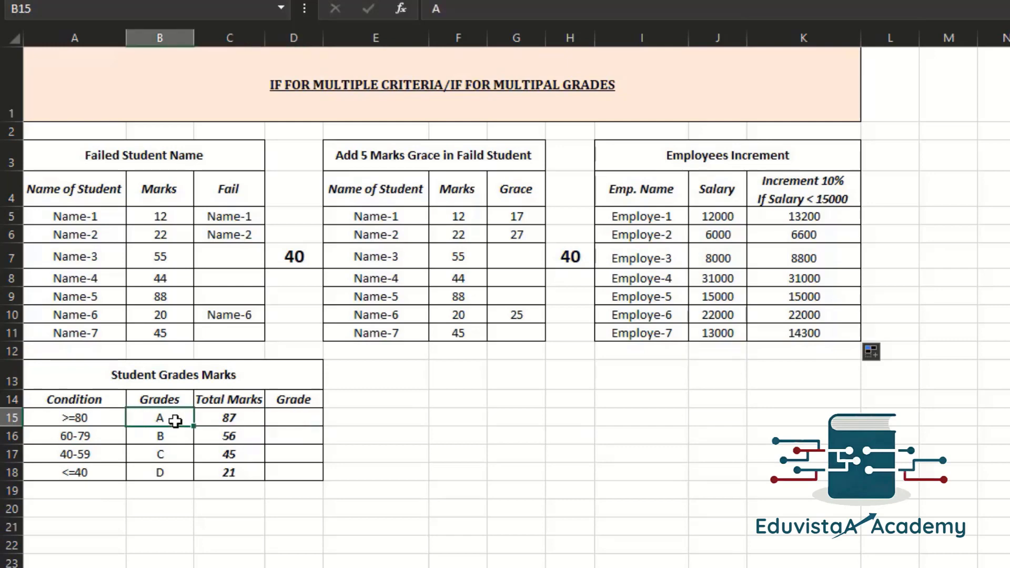
left_click(97, 433)
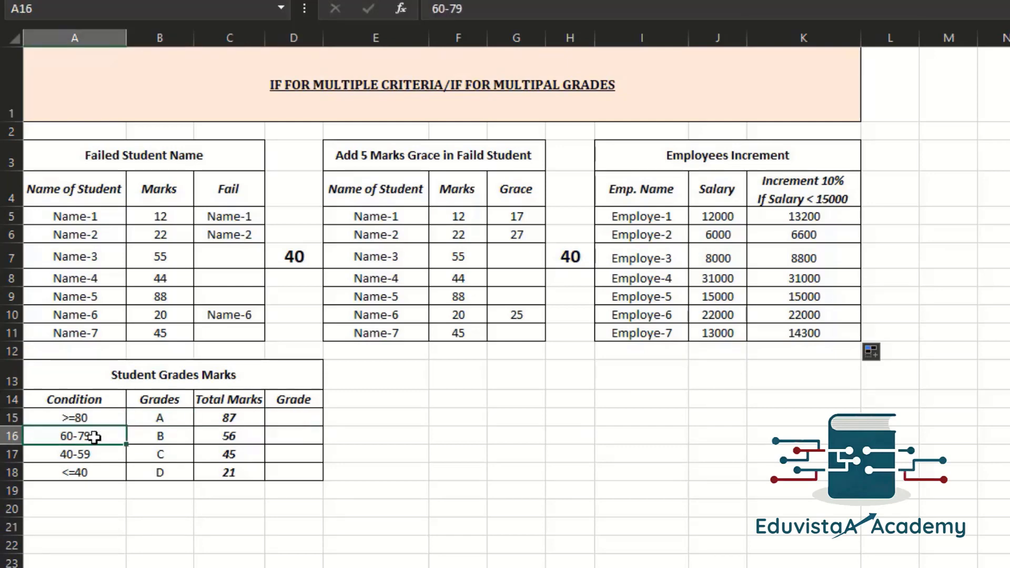
left_click(156, 440)
left_click(90, 455)
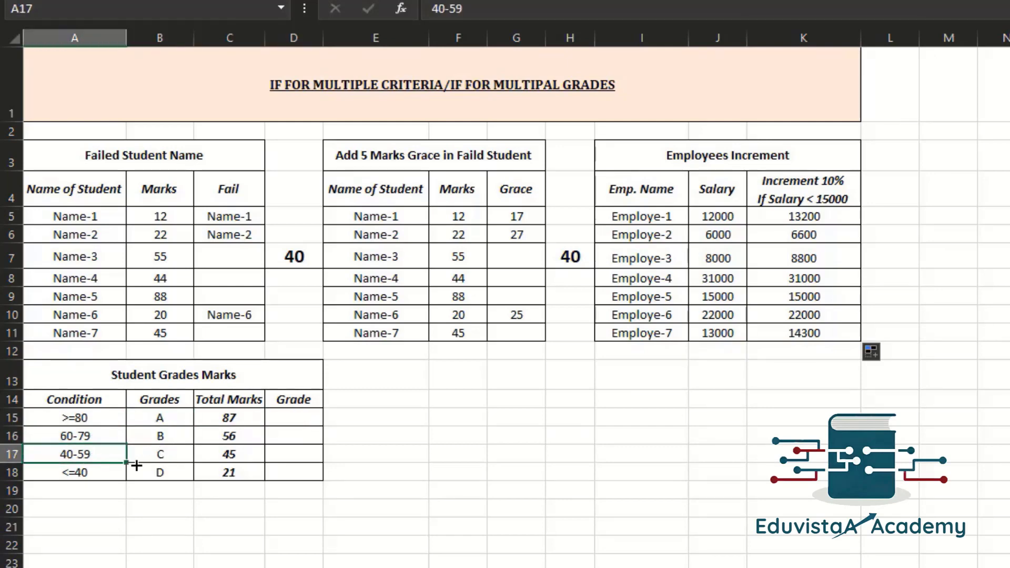
left_click(188, 455)
left_click(104, 473)
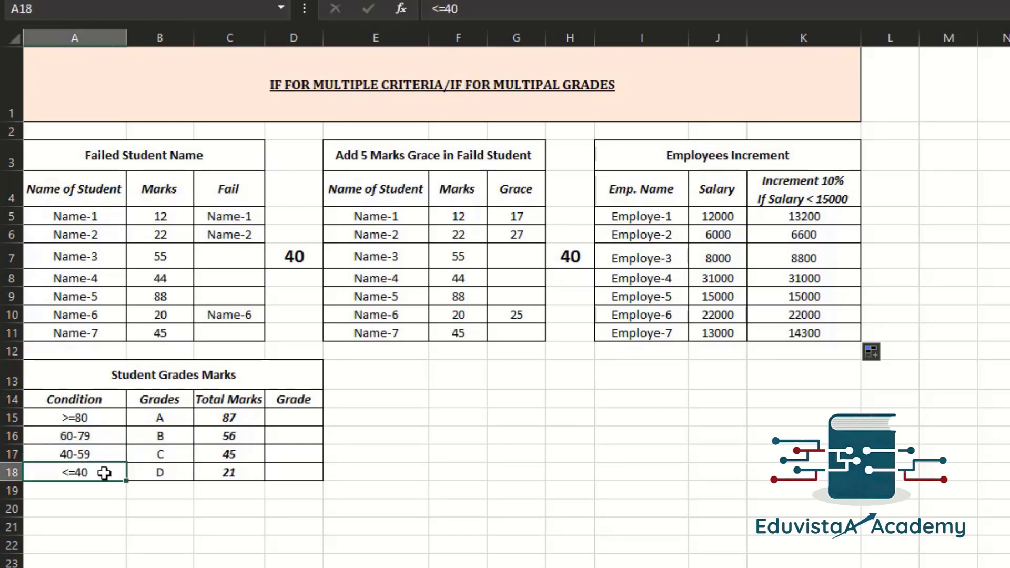
left_click(182, 479)
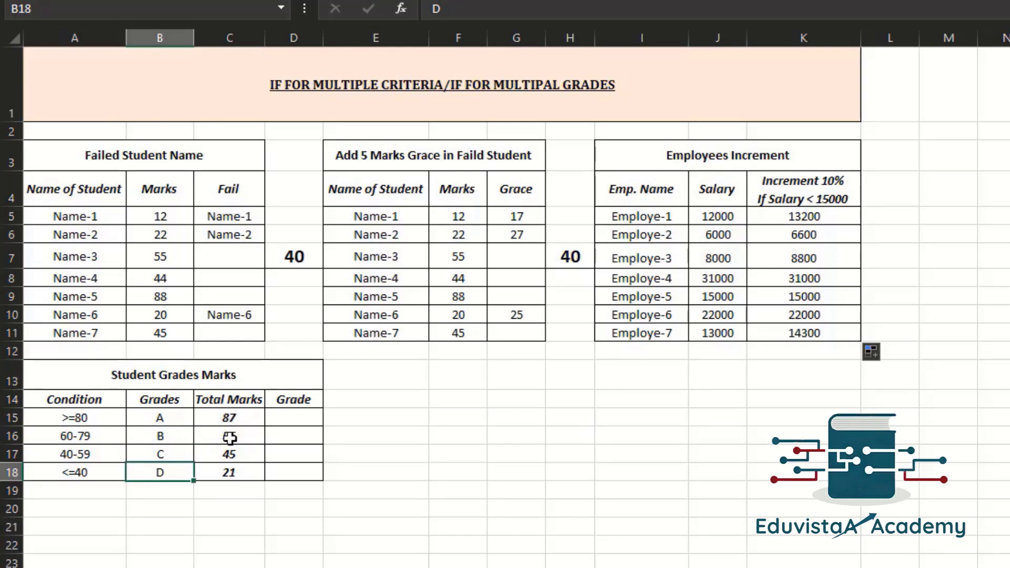
Start a nested IF formula in D15 that returns "A" when the total marks in C15 are >=80
left_click(293, 419)
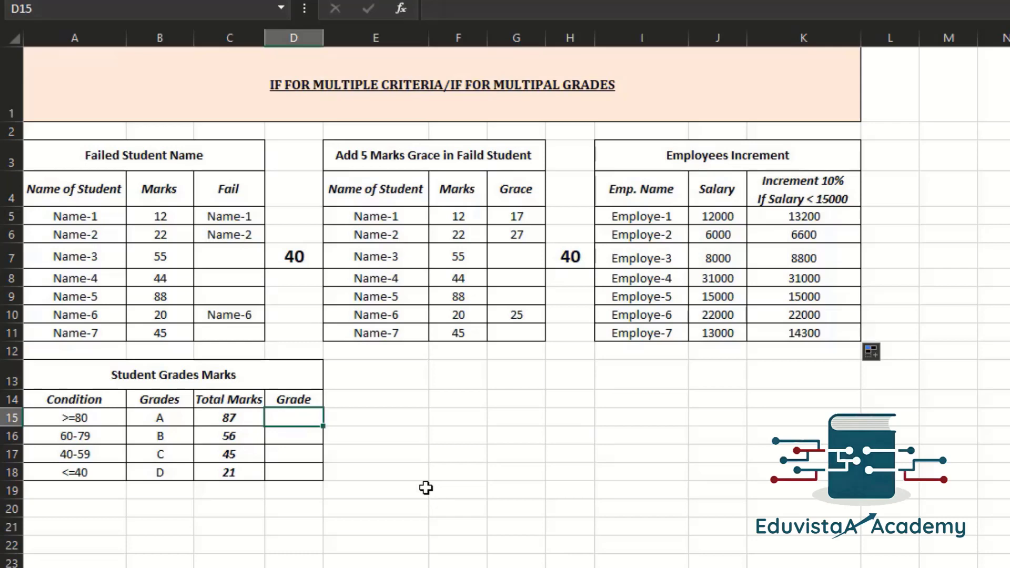
type("=if")
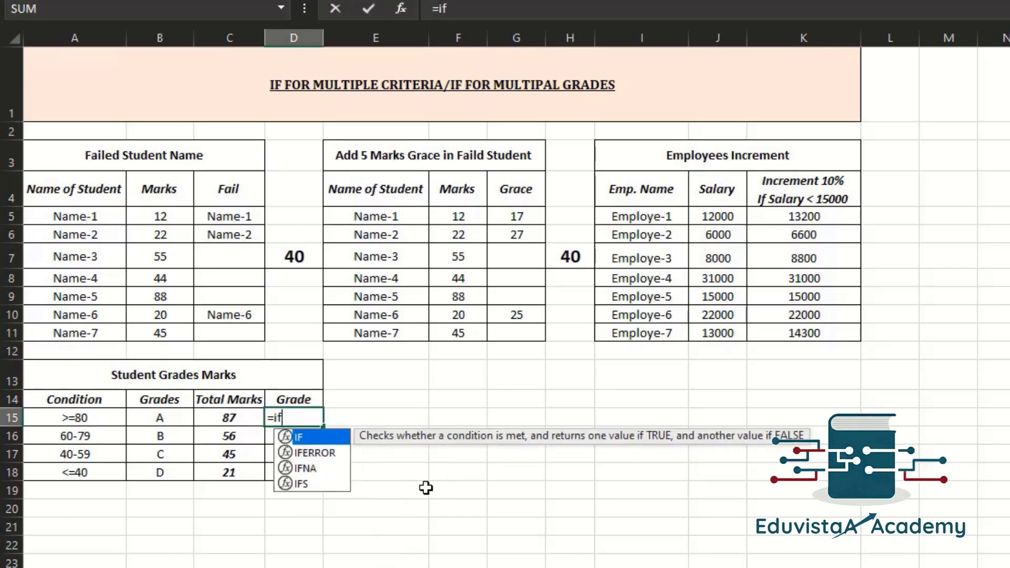
type("(")
key("Left")
key("Left")
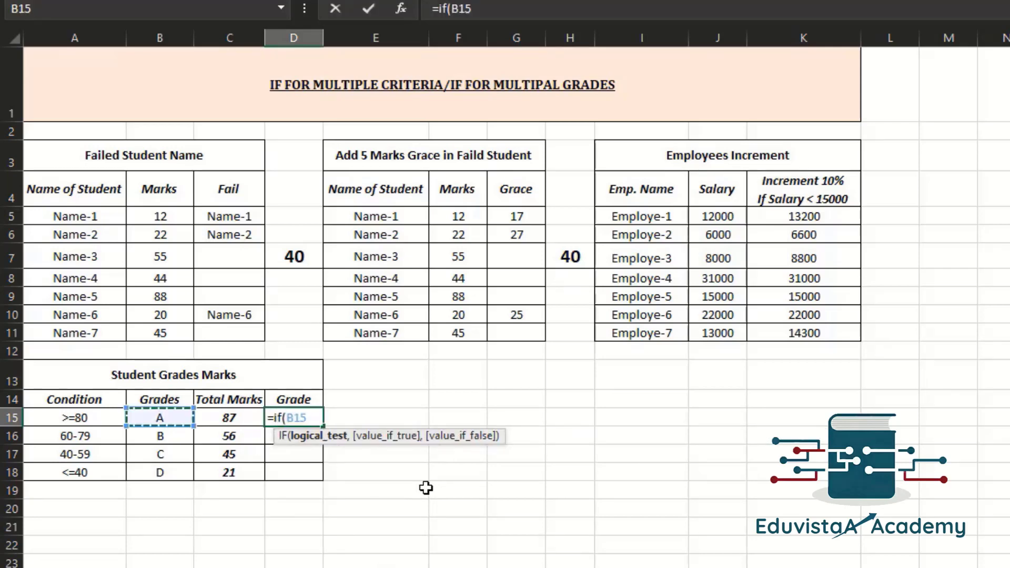
key("Right")
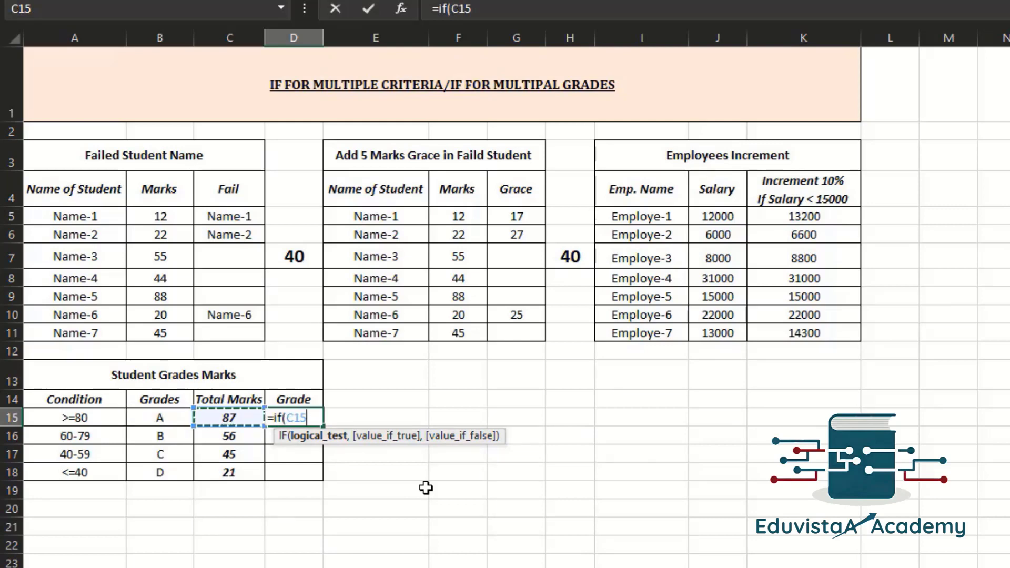
type(">=")
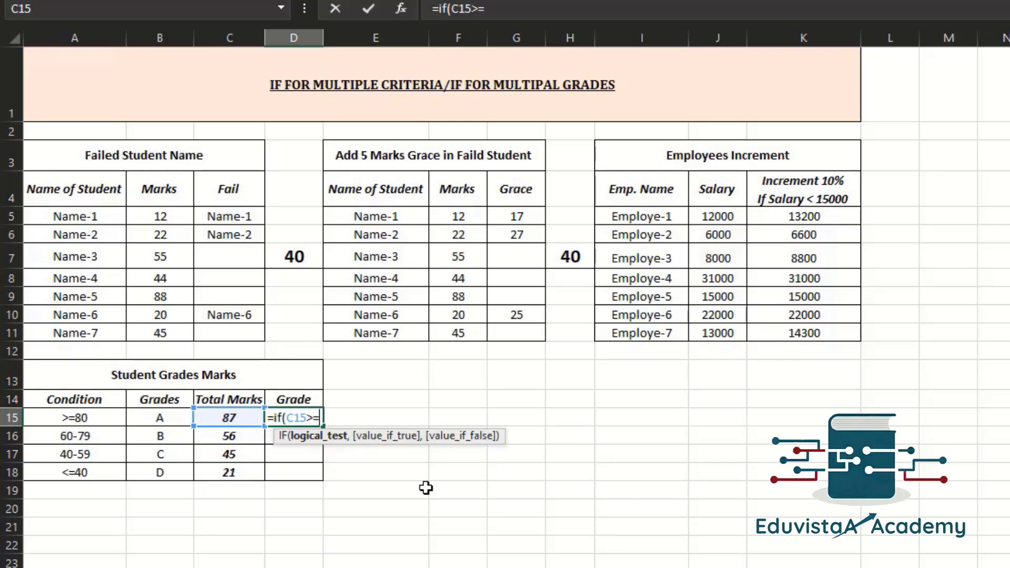
type("80,\"A")
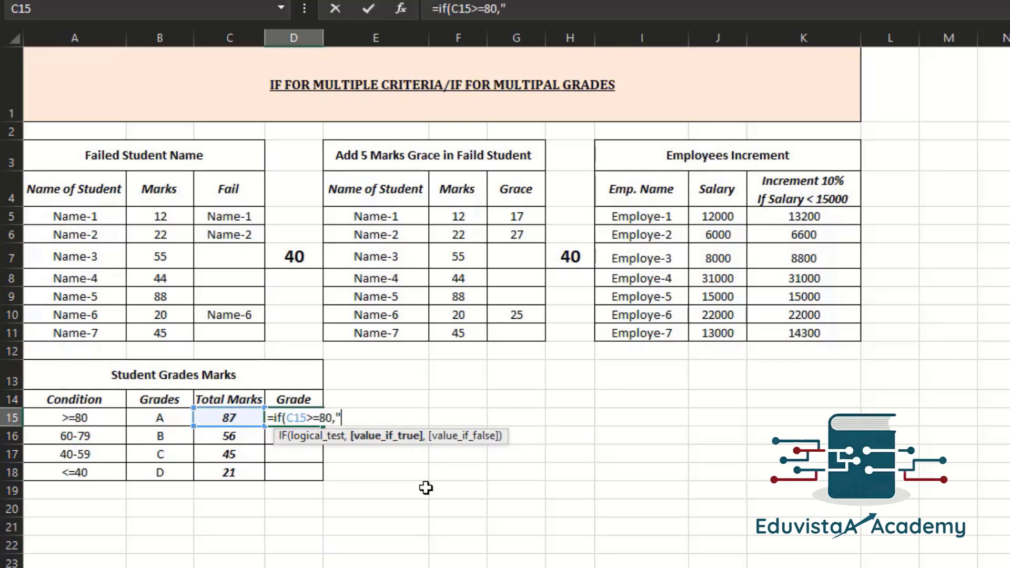
type("\",")
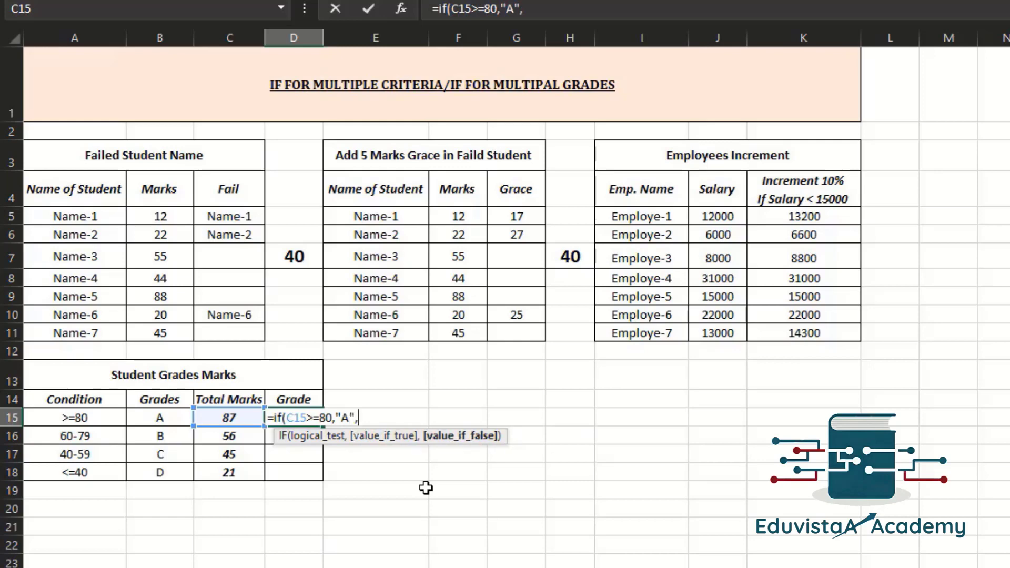
Add a second IF to the D15 formula as the false value, returning "B" when C15>=60
type("if")
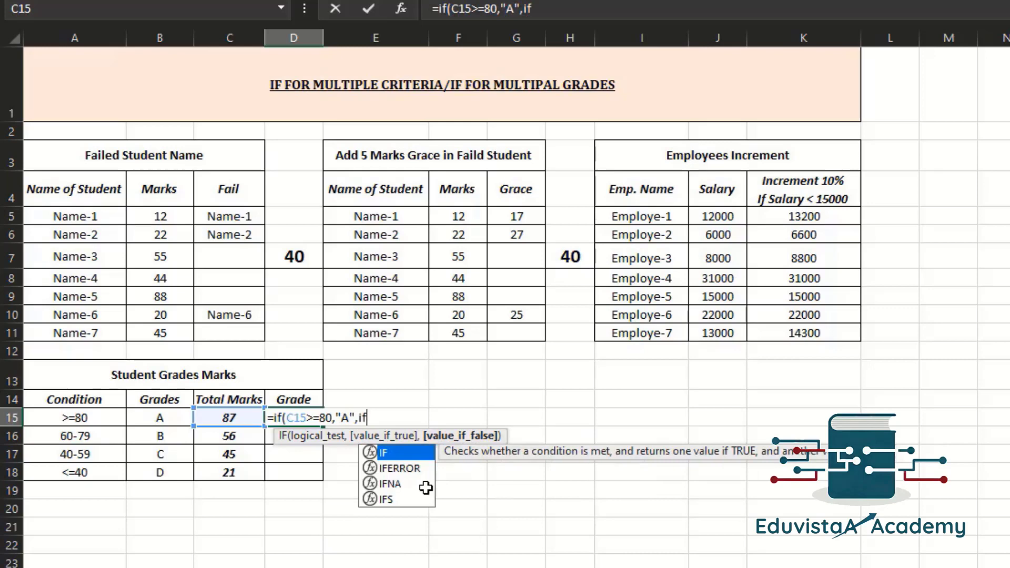
type("(C15>")
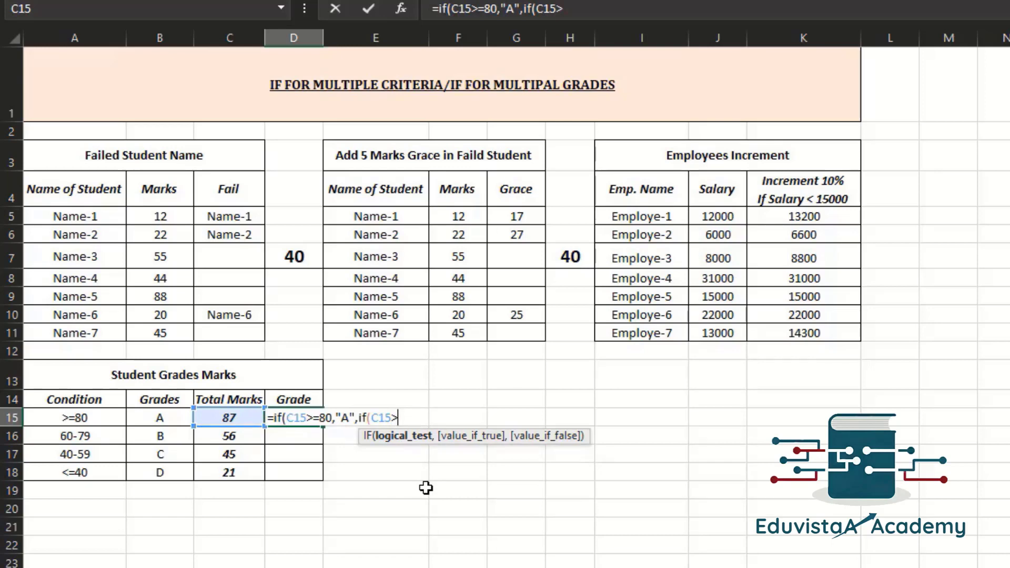
type("=60,\"")
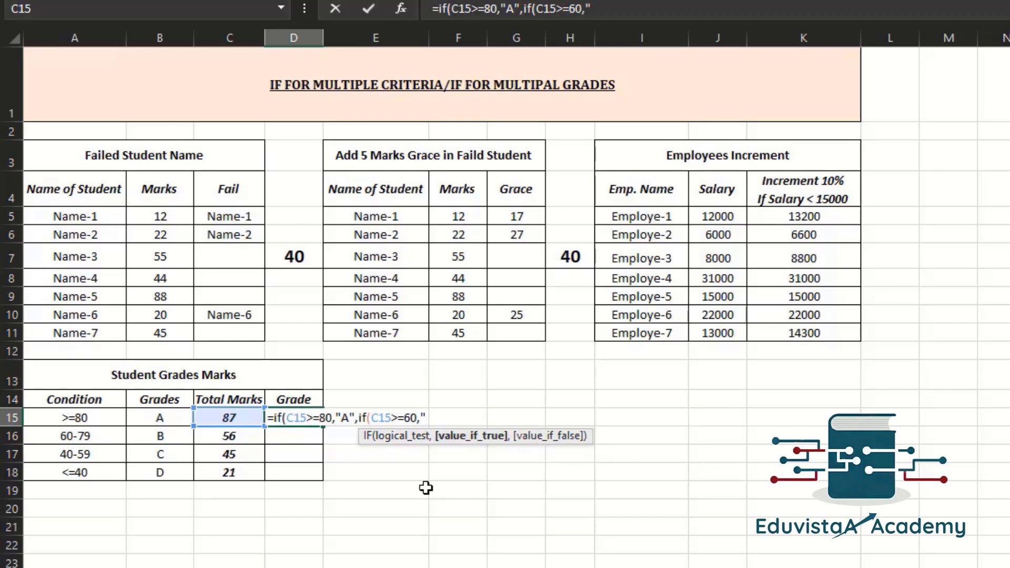
type("B\",")
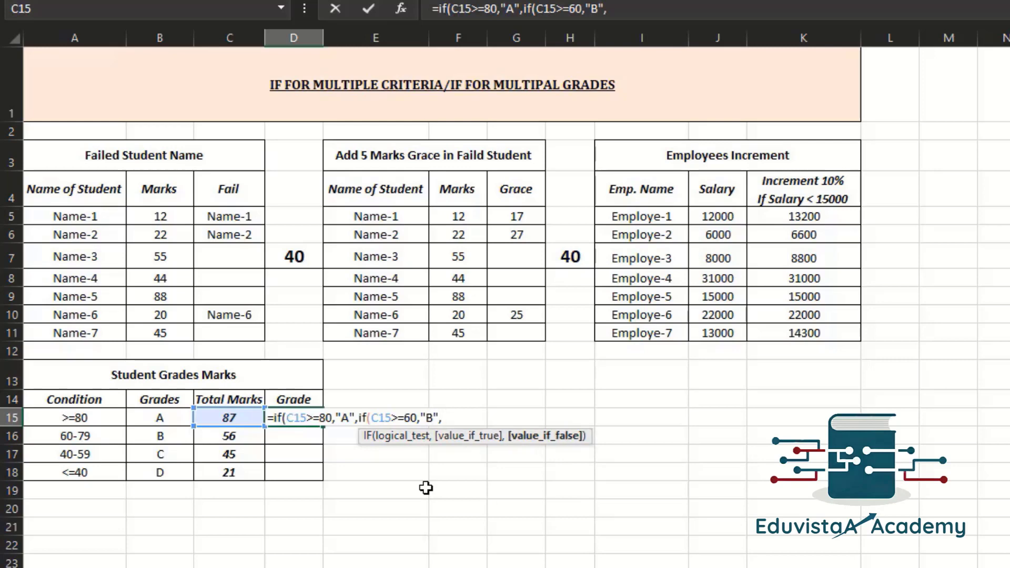
Complete the D15 formula with a third IF returning "C" when C15>=40 and otherwise "D", closing all three parentheses
type("C15")
key("BackSpace")
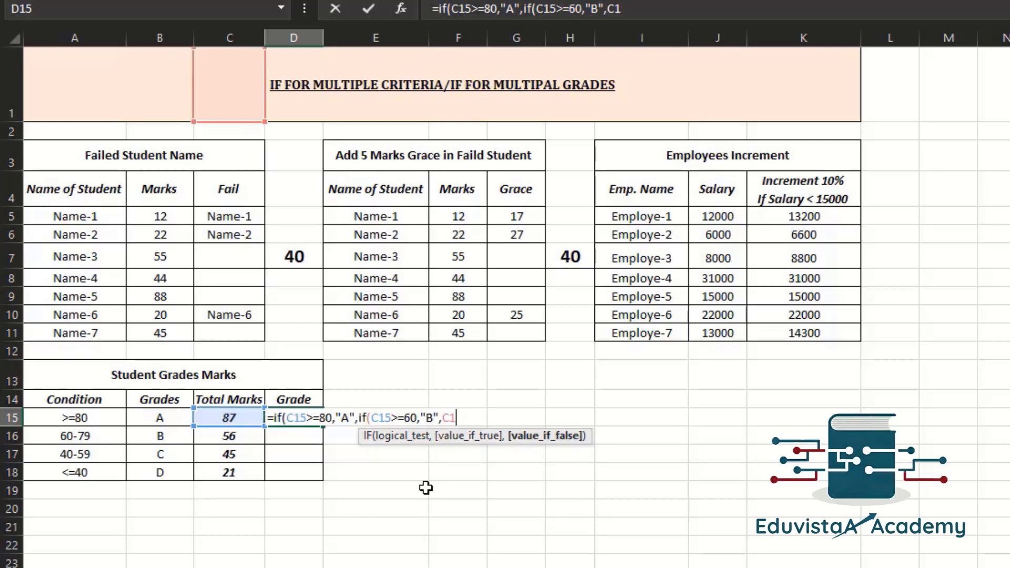
key("BackSpace")
key("BackSpace")
type("if")
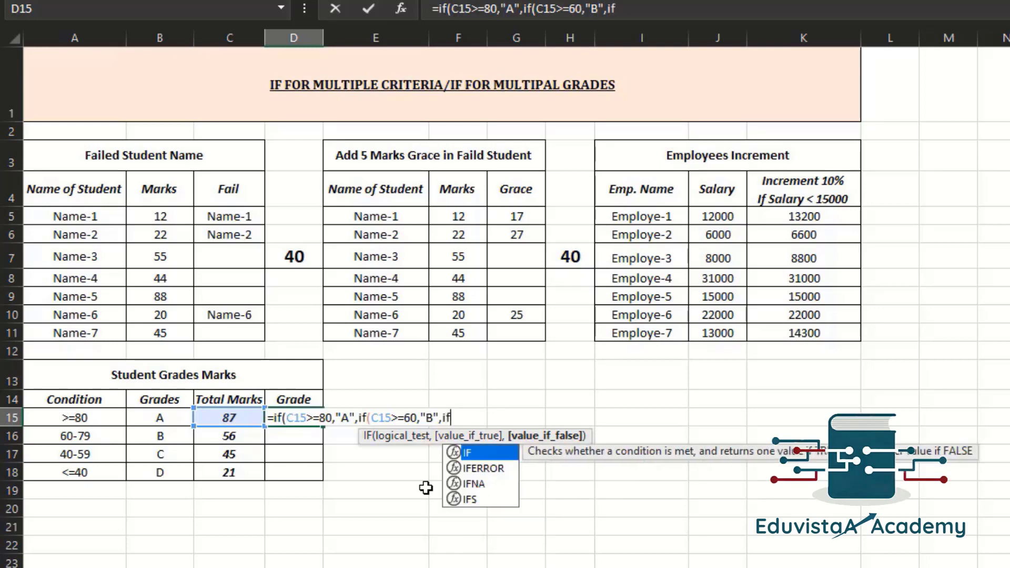
type("(")
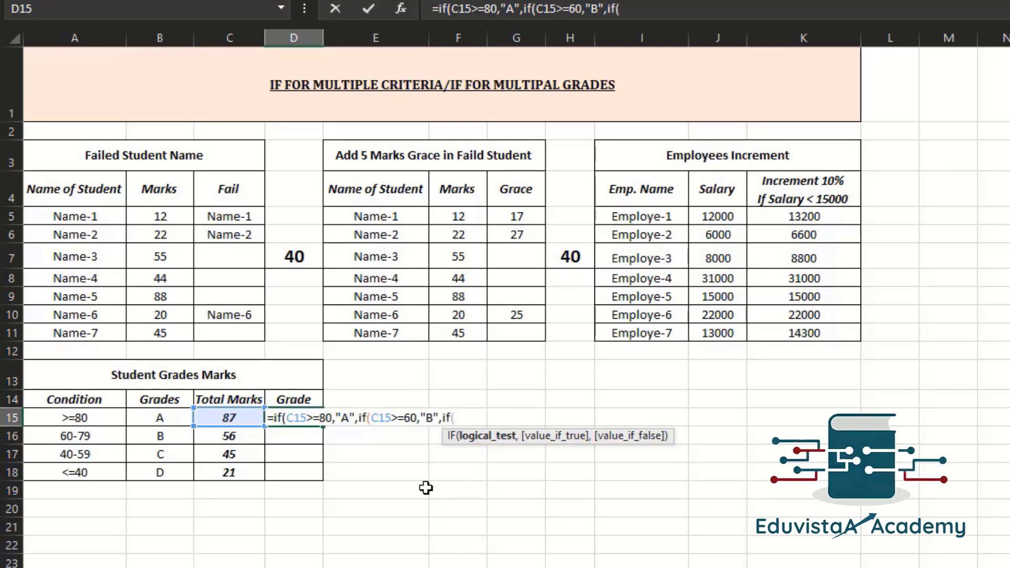
key("Left")
type(">=")
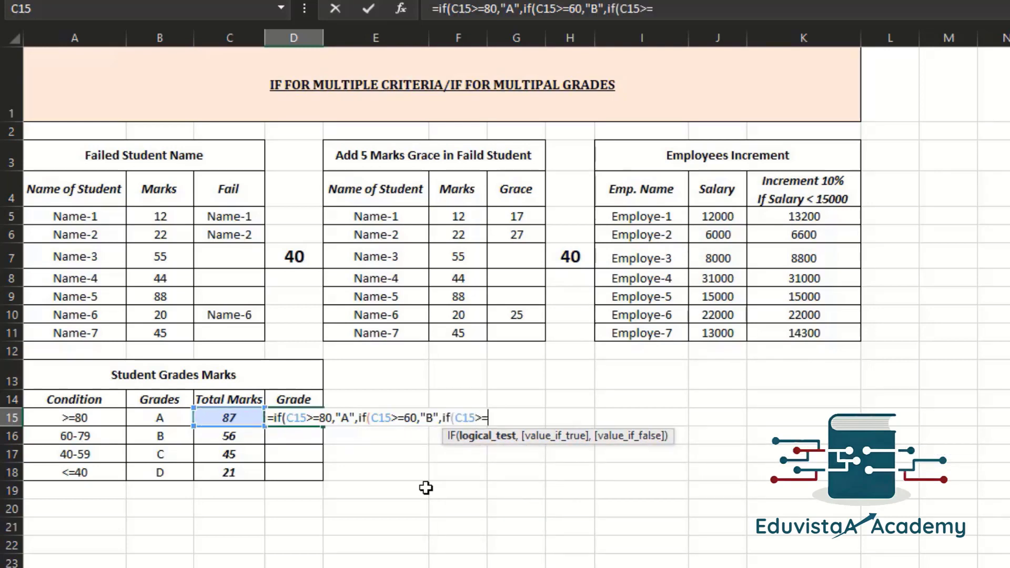
type("40,")
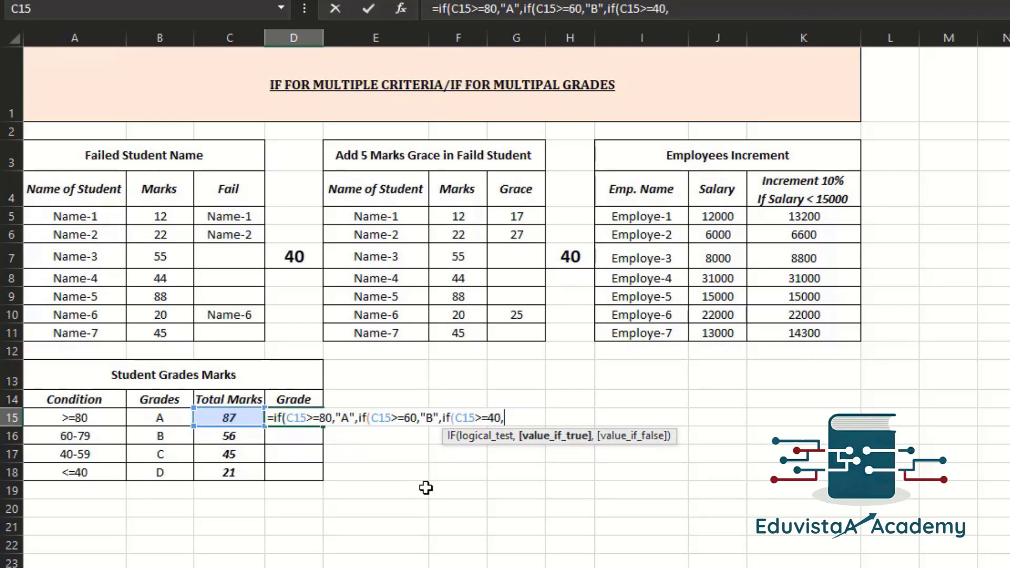
type("\"C\",\"")
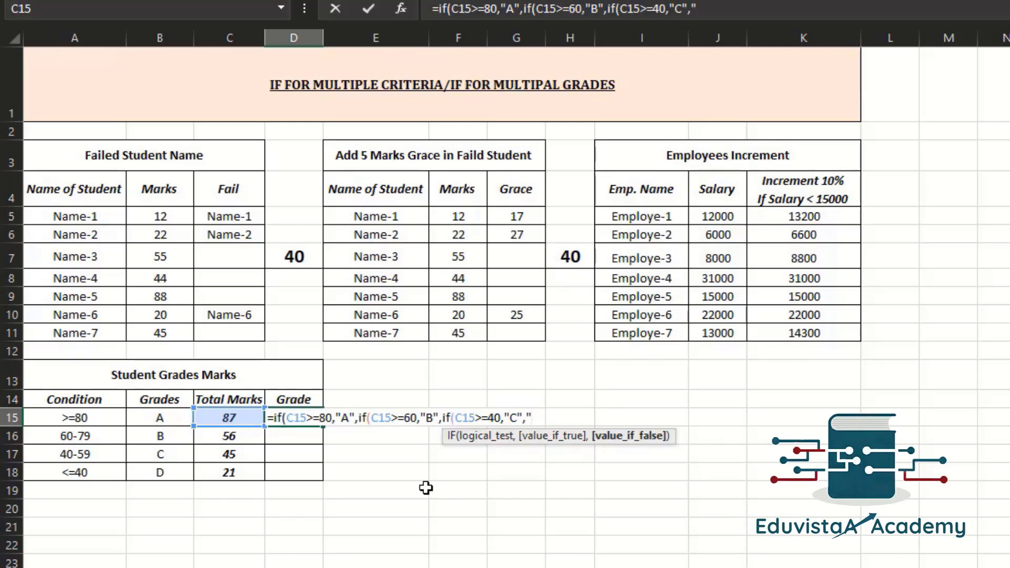
type("D\")))")
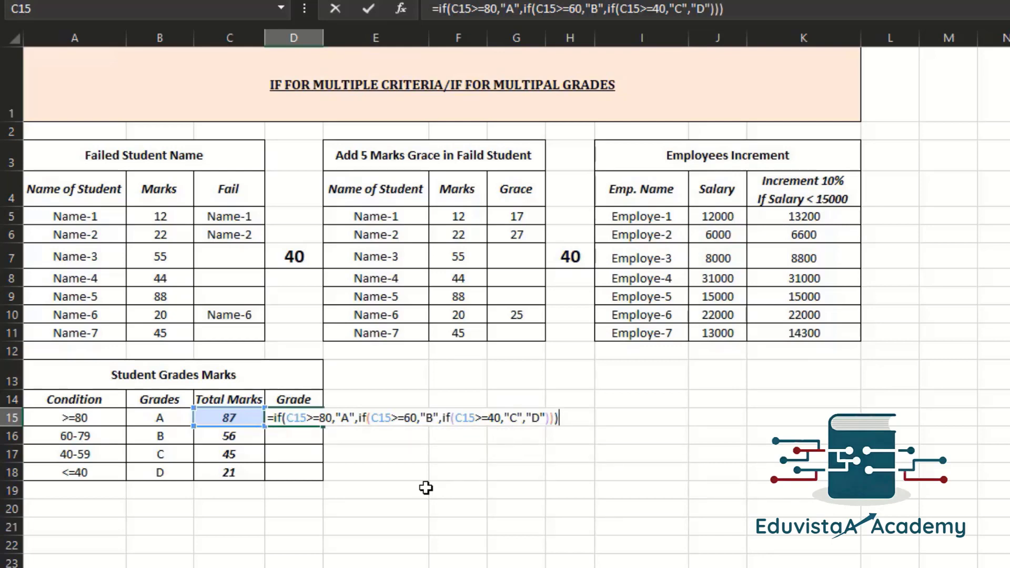
key("Return")
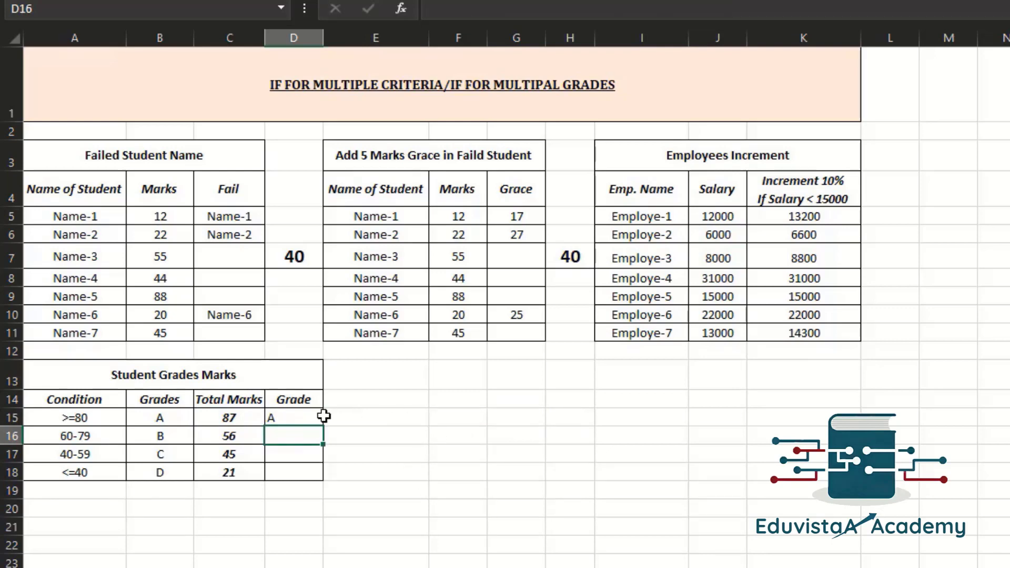
Fill the nested IF grade formula from D15 down through D18
left_click(316, 421)
left_click(223, 415)
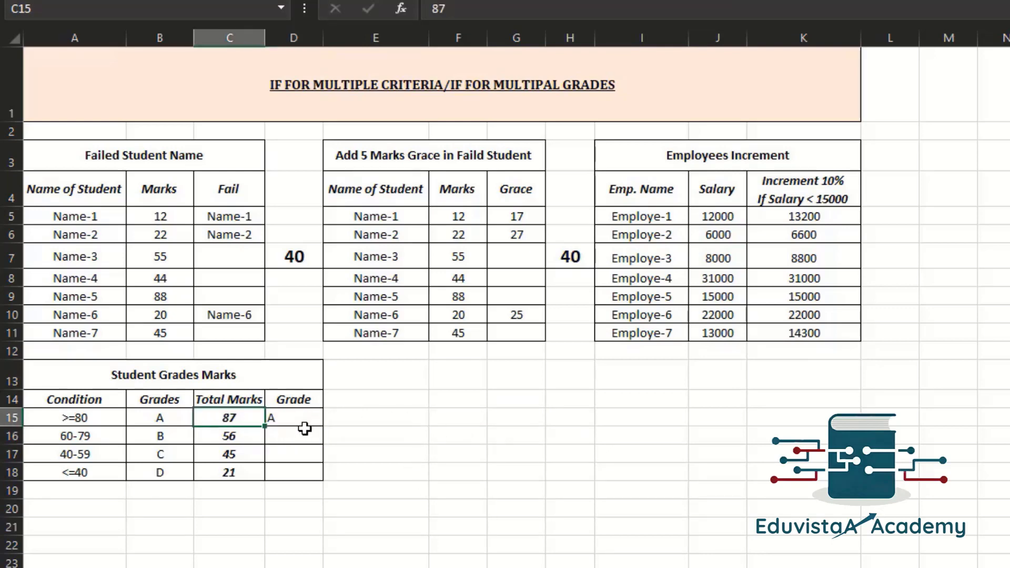
left_click(310, 424)
double_click(323, 427)
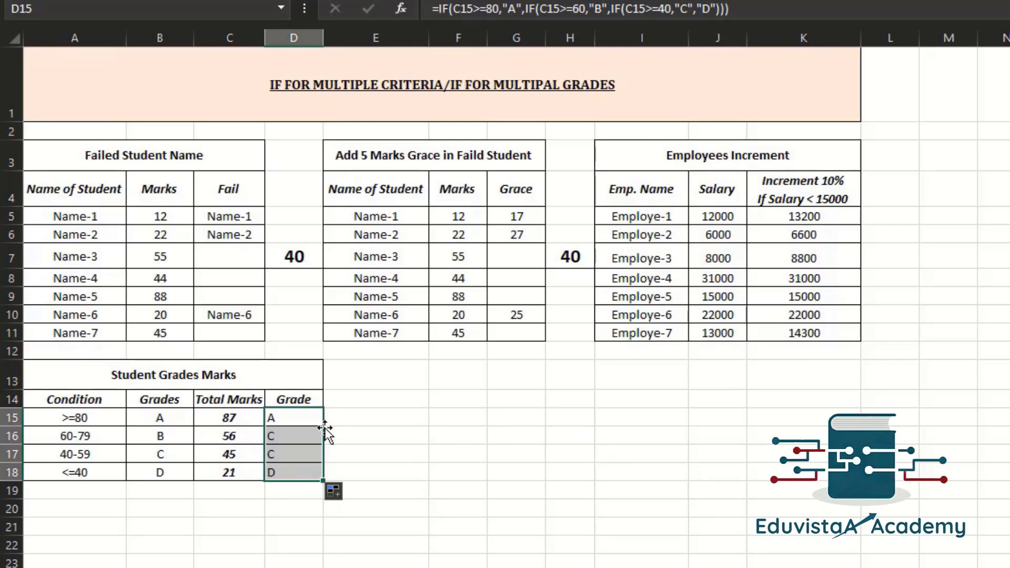
Compare the grades in D15:D18 with the total marks in column C and the mark conditions in column A
left_click(436, 476)
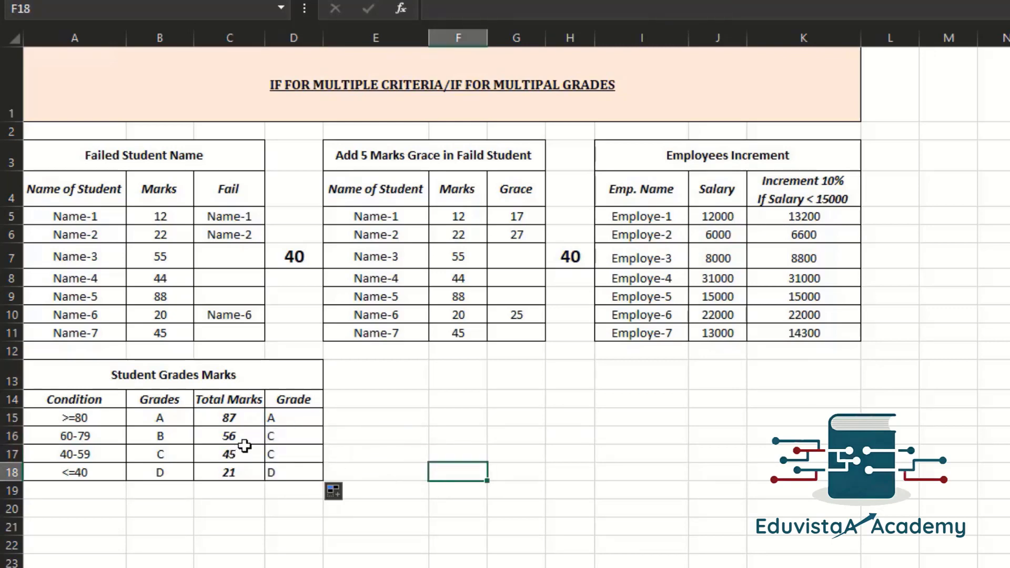
left_click(102, 439)
left_click(215, 442)
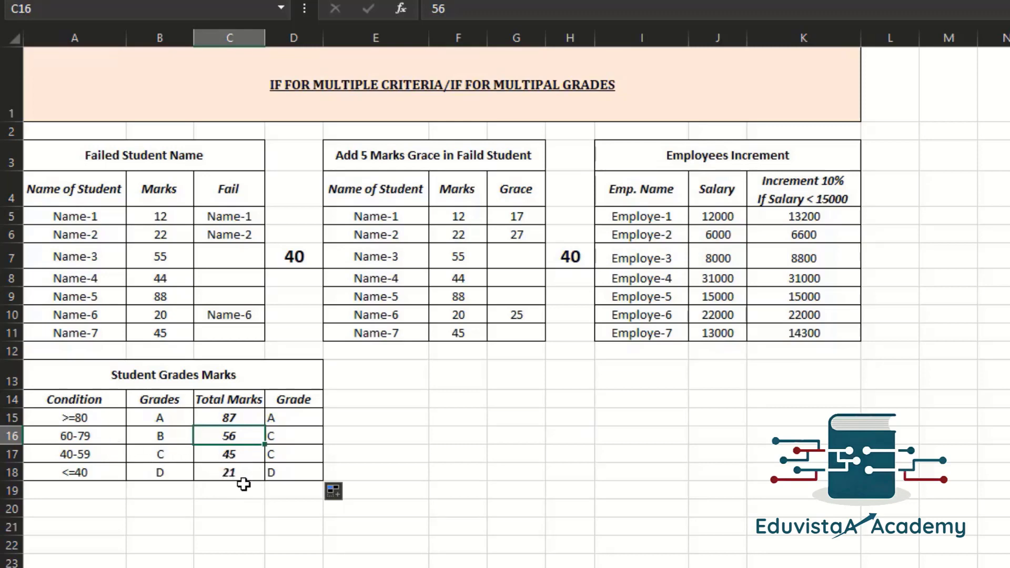
left_click(109, 478)
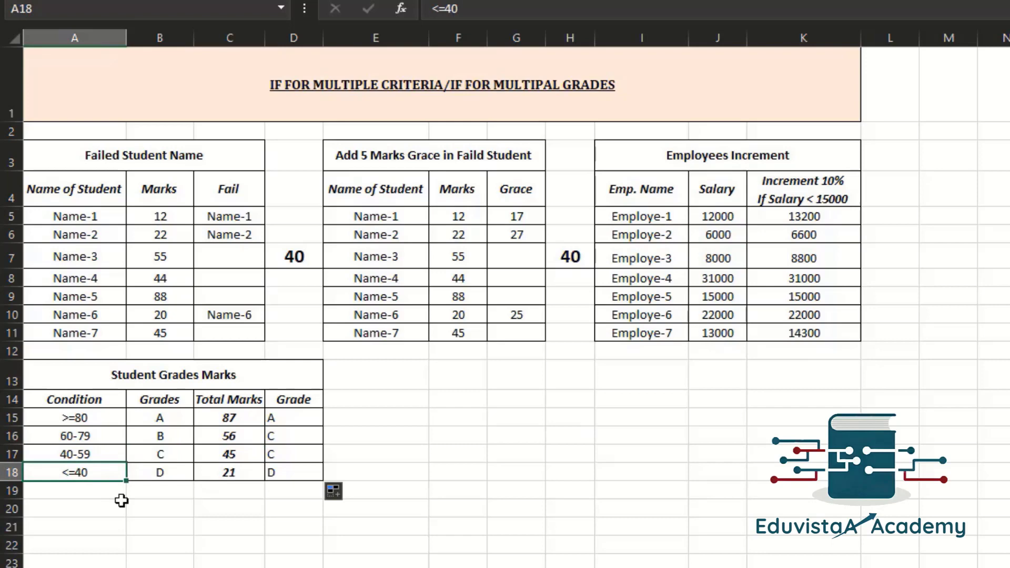
left_click(294, 564)
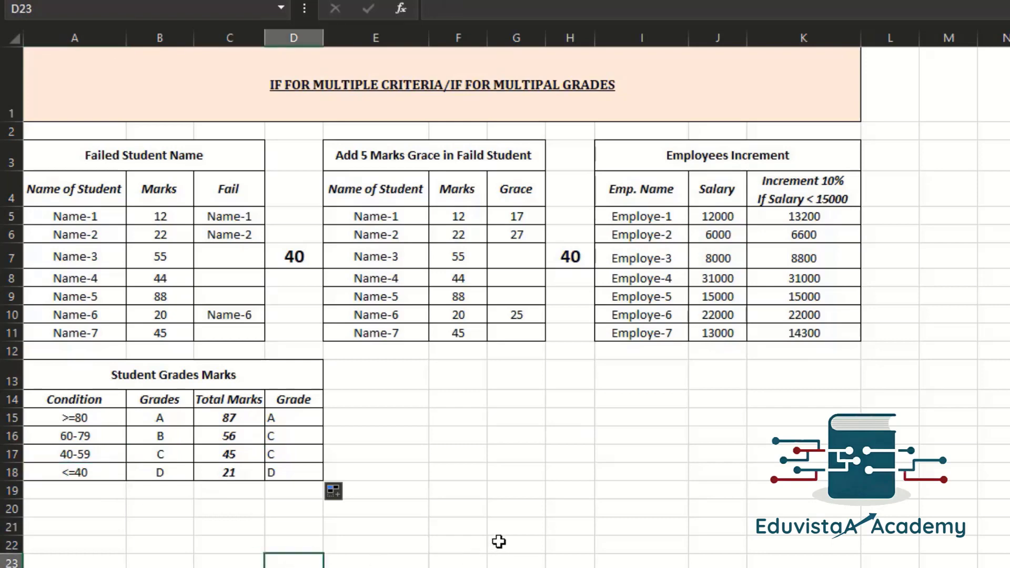